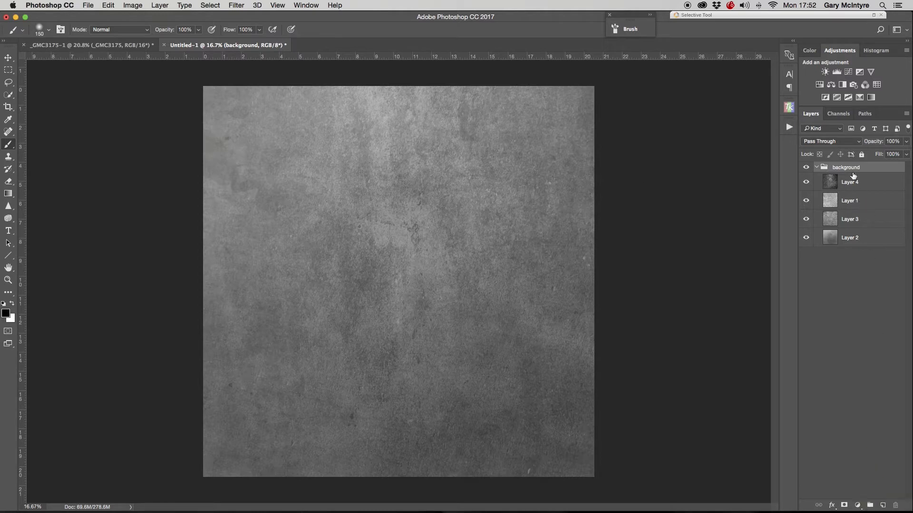
- Copy the collapsed texture group named background from the Untitled document into the portrait document
{"action": "left_click", "coordinate": [817, 167]}
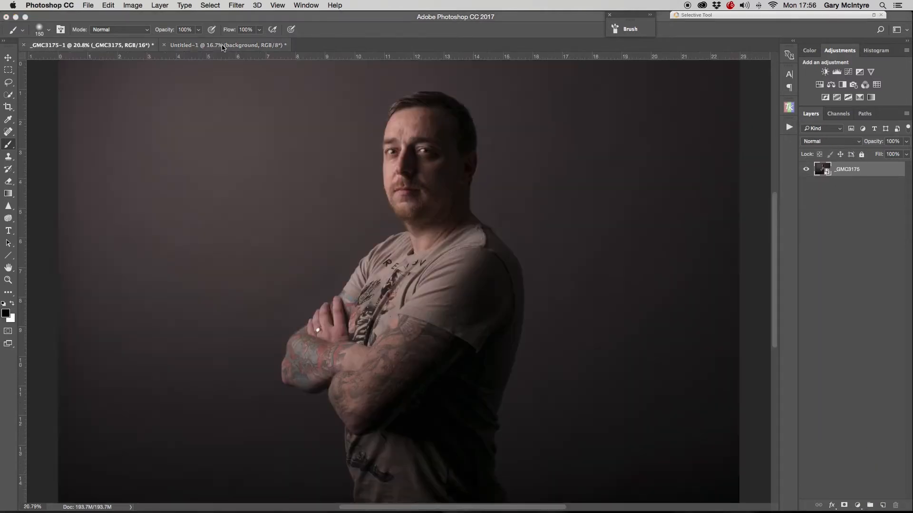
{"action": "left_click", "coordinate": [222, 45]}
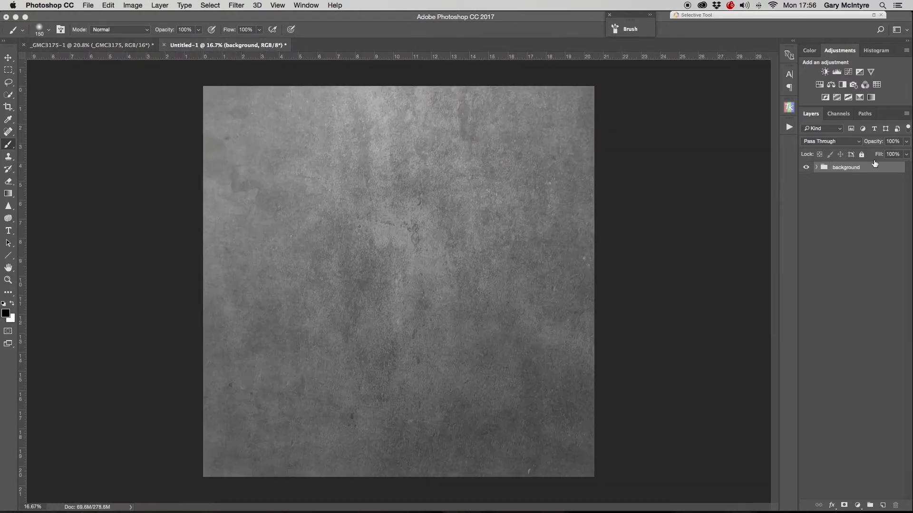
{"action": "left_click_drag", "start_coordinate": [865, 170], "coordinate": [427, 272]}
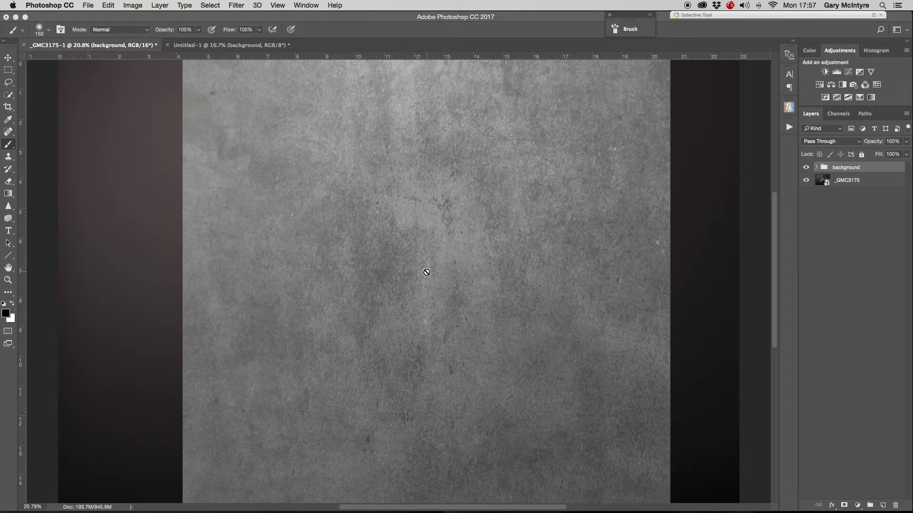
{"action": "left_click", "coordinate": [816, 167]}
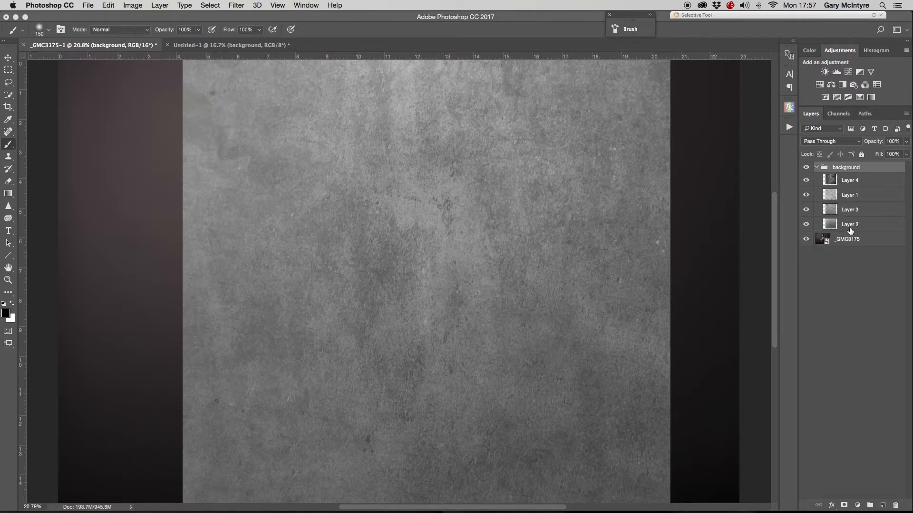
{"action": "left_click", "coordinate": [816, 167]}
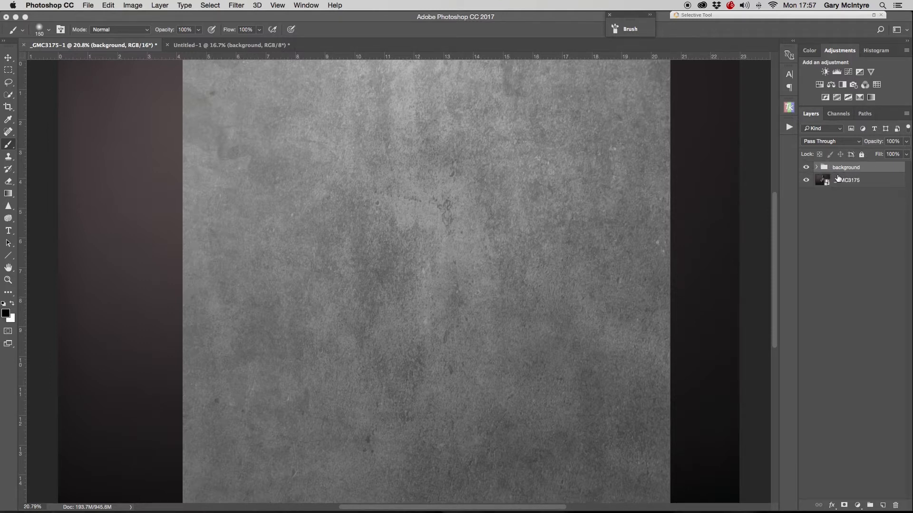
- Zoom out and free-transform the texture group to stretch it over the whole portrait canvas
{"action": "key", "text": "super+minus"}
{"action": "key", "text": "super+minus"}
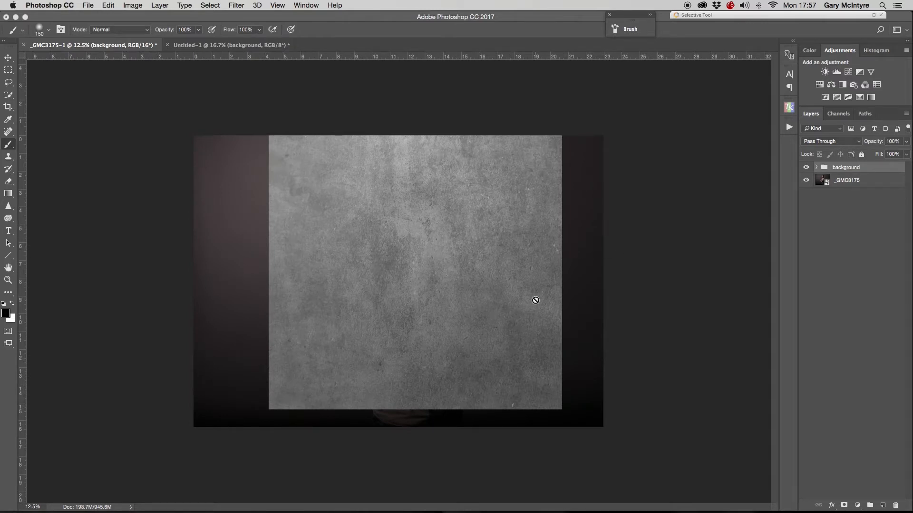
{"action": "key", "text": "super+t"}
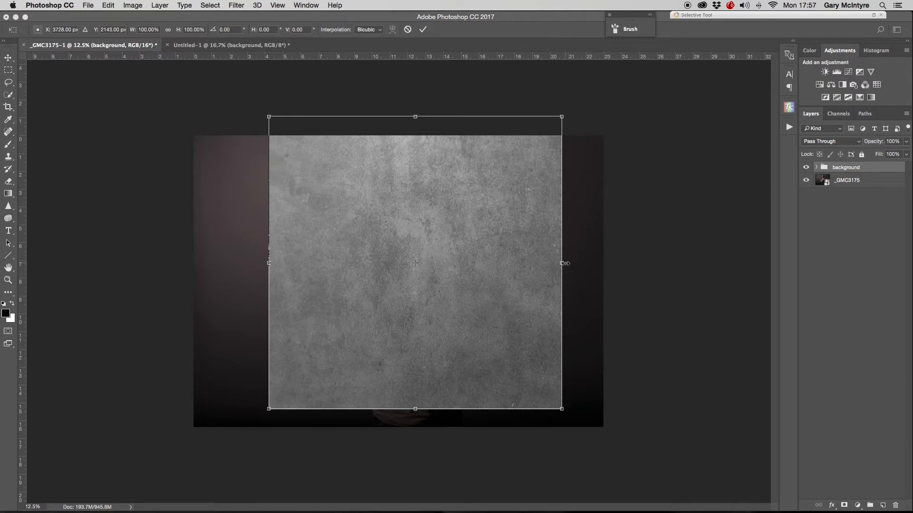
{"action": "left_click_drag", "start_coordinate": [565, 263], "coordinate": [613, 264]}
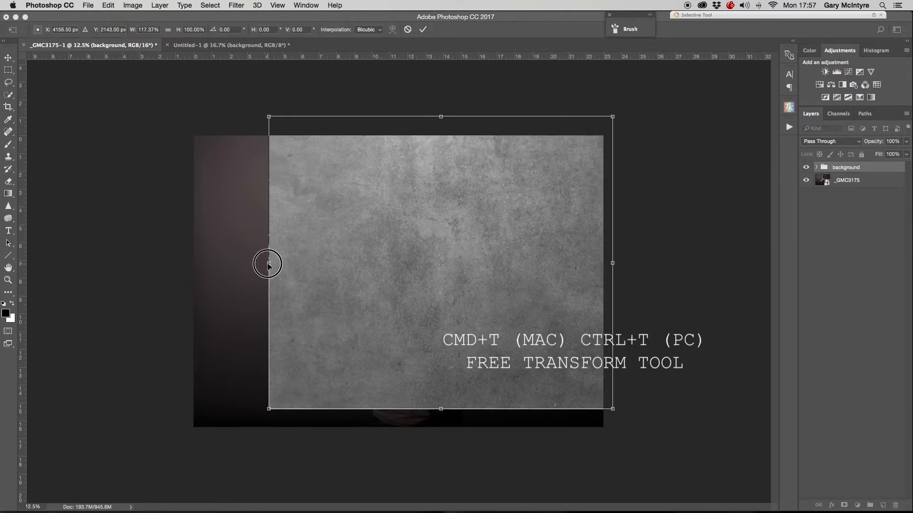
{"action": "left_click_drag", "start_coordinate": [265, 262], "coordinate": [189, 263]}
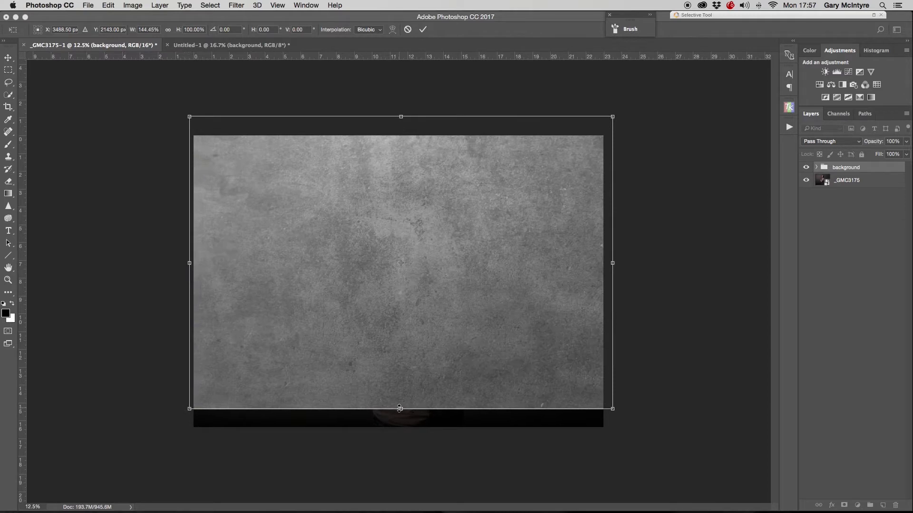
{"action": "left_click_drag", "start_coordinate": [399, 409], "coordinate": [401, 436]}
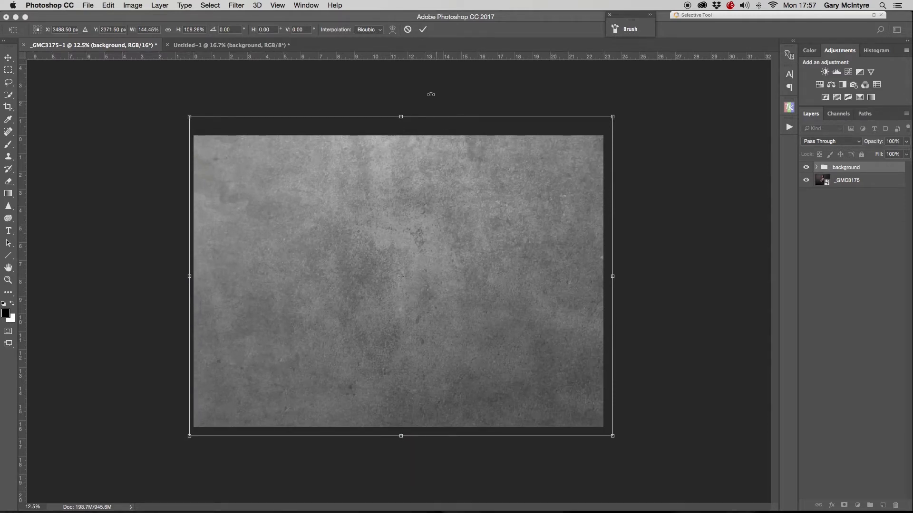
{"action": "left_click", "coordinate": [423, 30]}
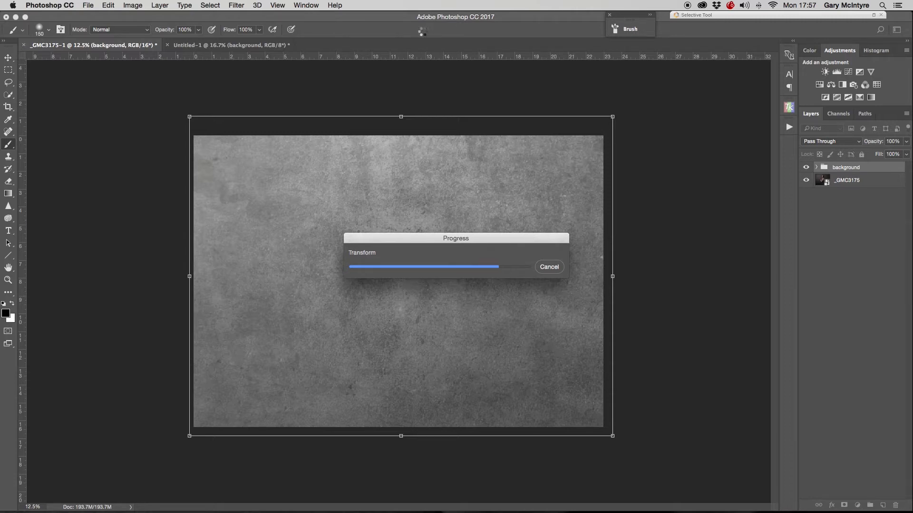
- Set the texture group's blend mode to Overlay and its opacity to 64%
{"action": "left_click", "coordinate": [832, 141]}
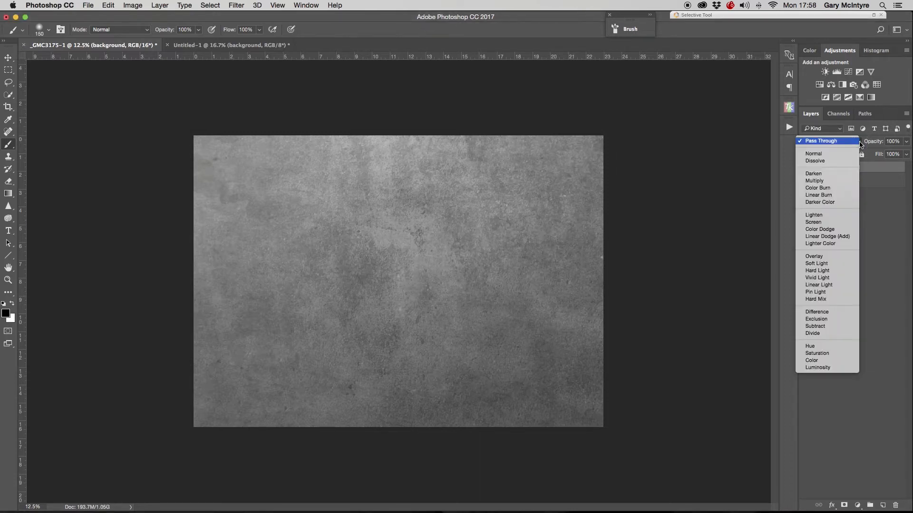
{"action": "left_click", "coordinate": [821, 258]}
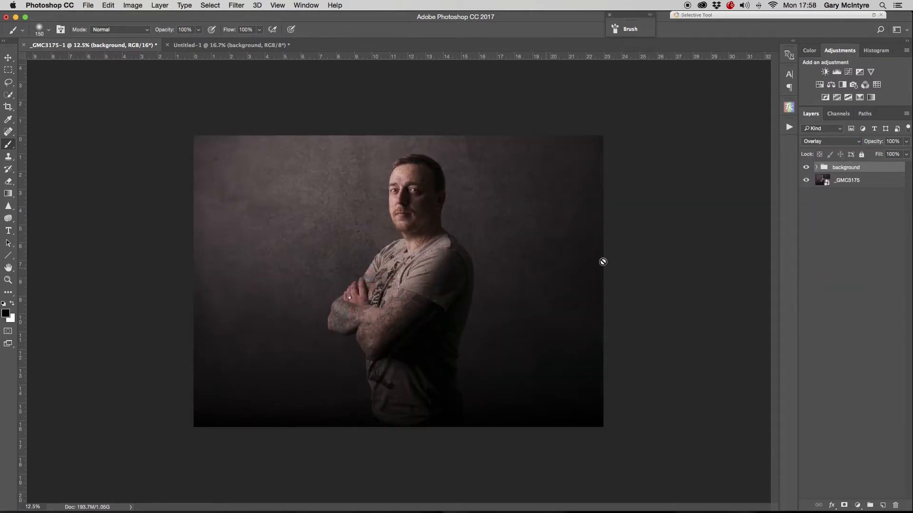
{"action": "left_click", "coordinate": [907, 141]}
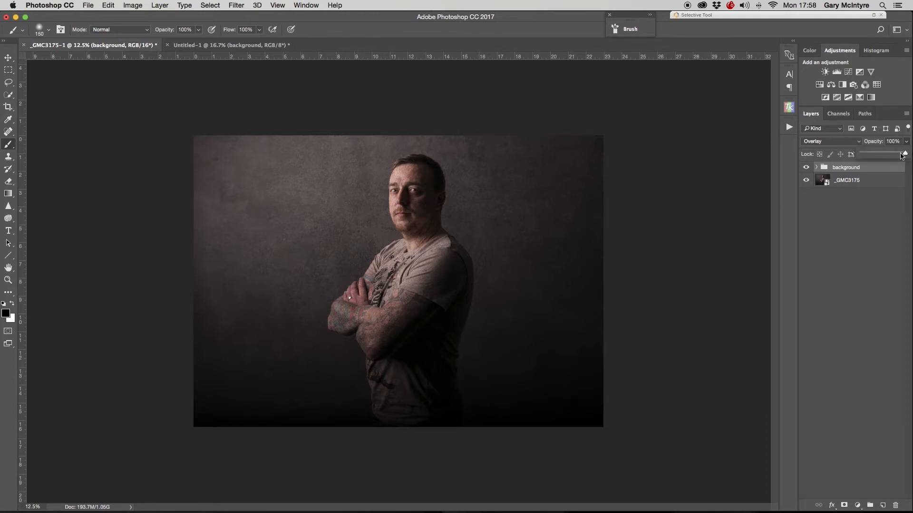
{"action": "left_click_drag", "start_coordinate": [904, 157], "coordinate": [890, 158]}
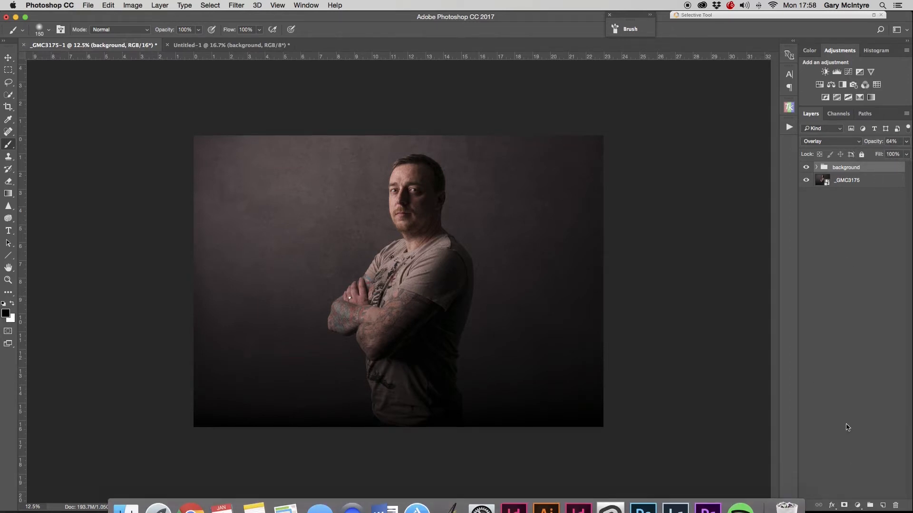
- Add a white reveal-all layer mask to the texture group, inverting it and back again
{"action": "left_click", "coordinate": [843, 506]}
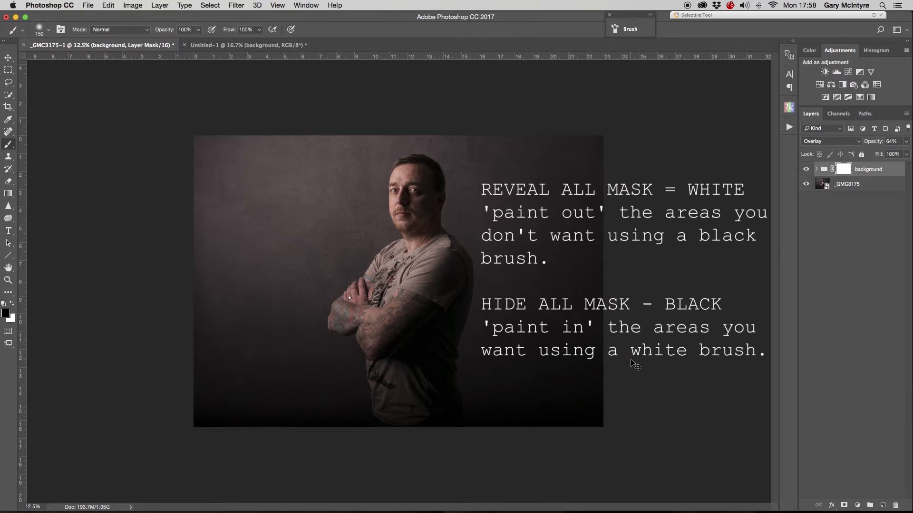
{"action": "key", "text": "super+i"}
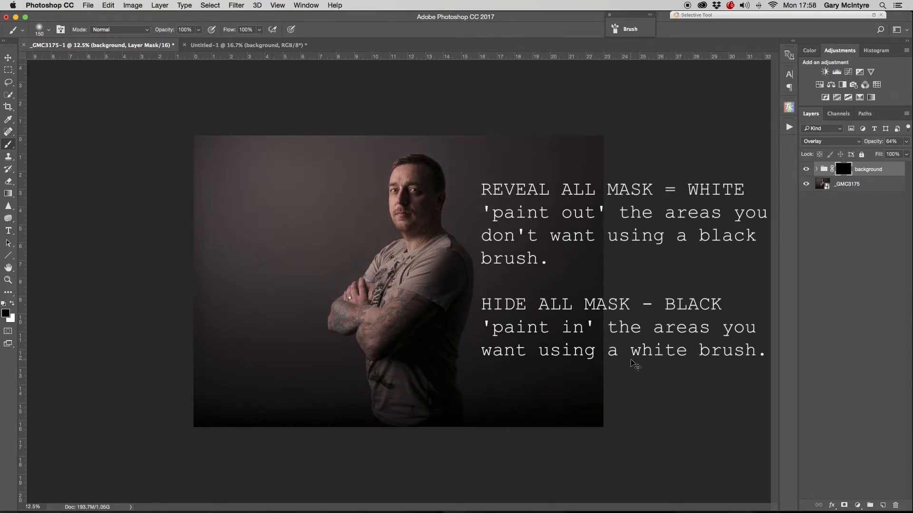
{"action": "key", "text": "super+i"}
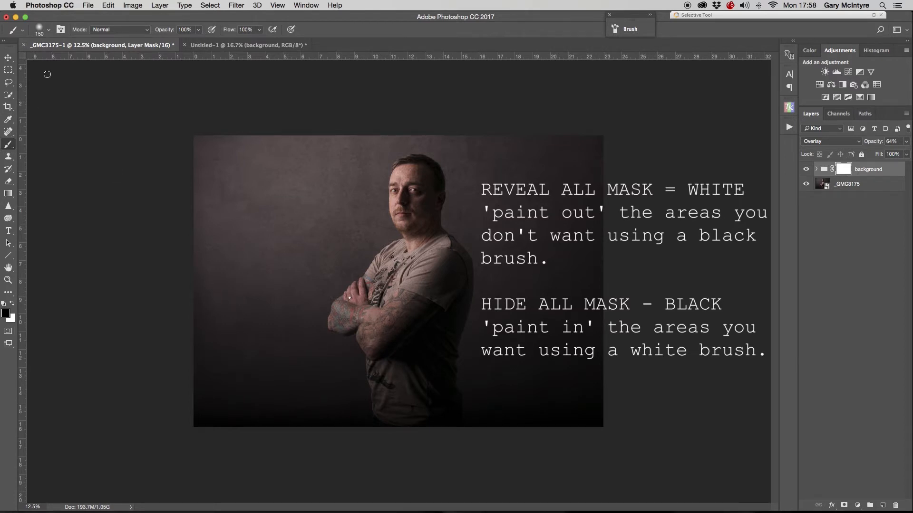
{"action": "left_click", "coordinate": [49, 31]}
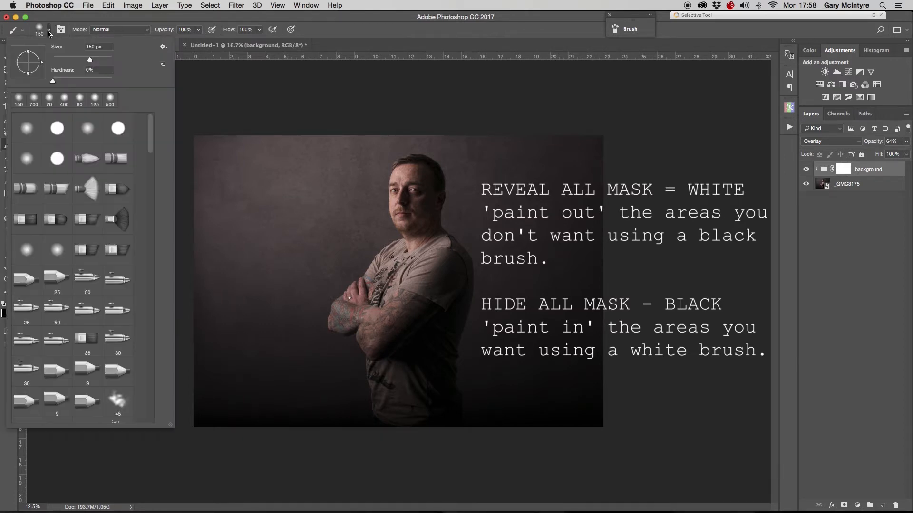
{"action": "left_click", "coordinate": [49, 32]}
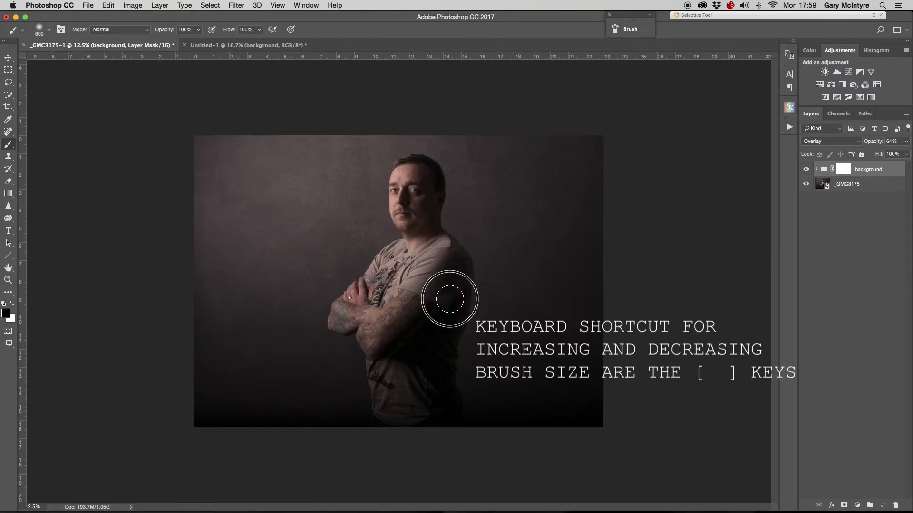
- Paint black on the mask over the man with the 600 px brush, and review the mask alone
{"action": "left_click_drag", "start_coordinate": [450, 299], "coordinate": [439, 305]}
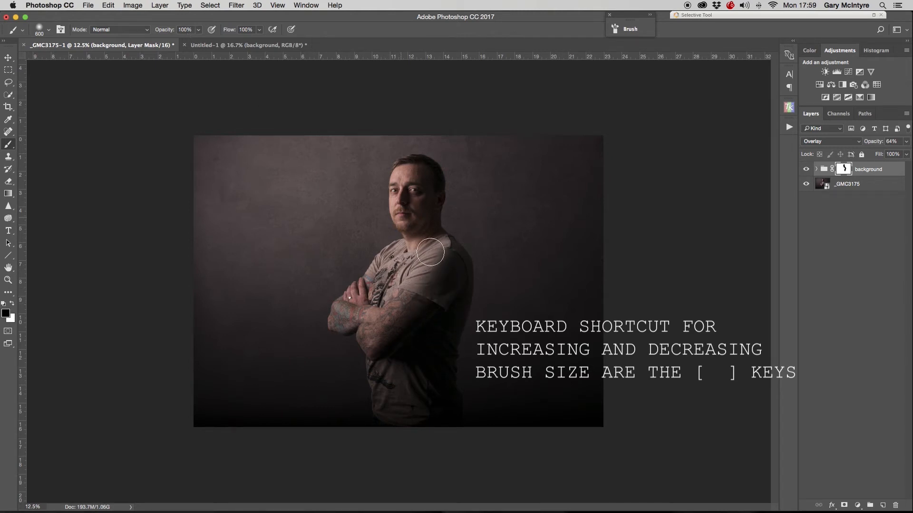
{"action": "mouse_move", "coordinate": [385, 278]}
{"action": "left_mouse_down"}
{"action": "mouse_move", "coordinate": [355, 305]}
{"action": "mouse_move", "coordinate": [336, 285]}
{"action": "mouse_move", "coordinate": [387, 326]}
{"action": "mouse_move", "coordinate": [379, 351]}
{"action": "mouse_move", "coordinate": [393, 398]}
{"action": "mouse_move", "coordinate": [385, 375]}
{"action": "mouse_move", "coordinate": [414, 411]}
{"action": "mouse_move", "coordinate": [446, 324]}
{"action": "mouse_move", "coordinate": [449, 259]}
{"action": "mouse_move", "coordinate": [421, 172]}
{"action": "mouse_move", "coordinate": [407, 173]}
{"action": "mouse_move", "coordinate": [430, 230]}
{"action": "mouse_move", "coordinate": [348, 315]}
{"action": "mouse_move", "coordinate": [357, 290]}
{"action": "mouse_move", "coordinate": [399, 419]}
{"action": "mouse_move", "coordinate": [433, 430]}
{"action": "mouse_move", "coordinate": [460, 279]}
{"action": "mouse_move", "coordinate": [441, 237]}
{"action": "mouse_move", "coordinate": [490, 215]}
{"action": "left_mouse_up"}
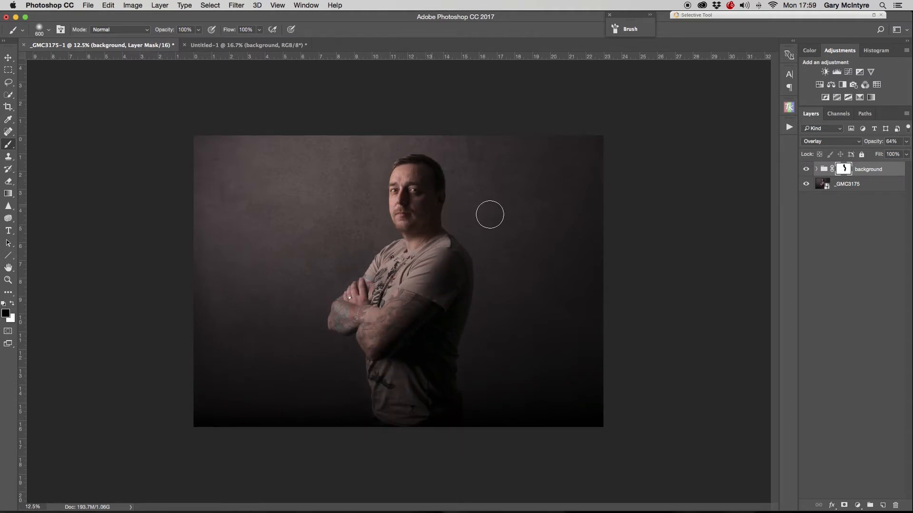
{"action": "left_click", "coordinate": [806, 184]}
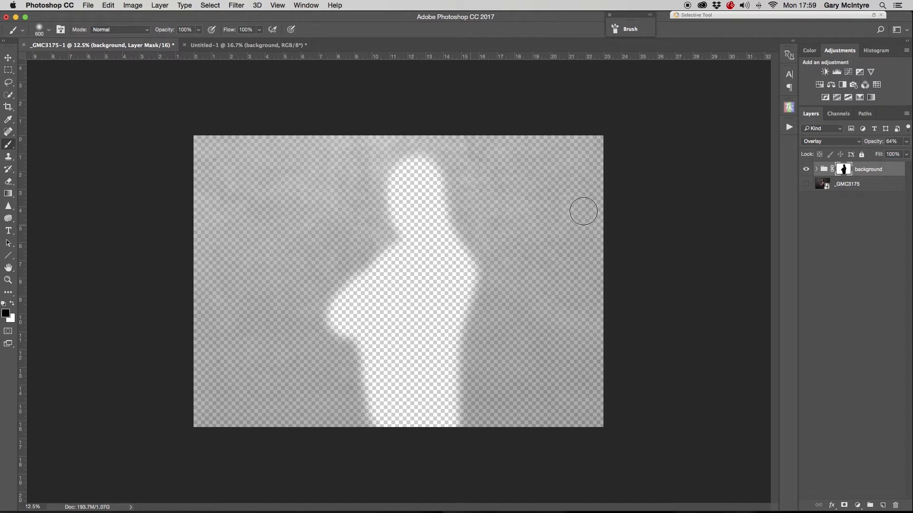
{"action": "left_click", "coordinate": [805, 181]}
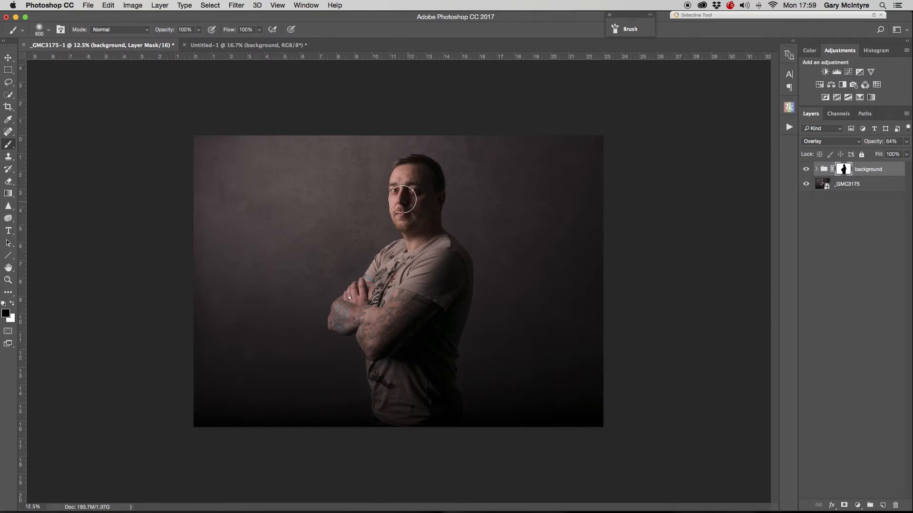
- Zoom in and pan around the man's outline to inspect the mask edges
{"action": "key", "text": "z"}
{"action": "left_click_drag", "start_coordinate": [395, 178], "coordinate": [482, 149]}
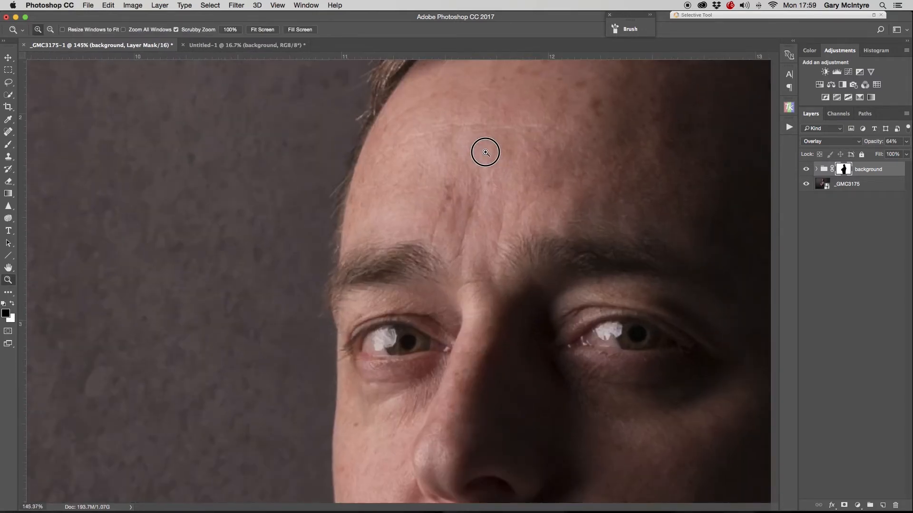
{"action": "key", "text": "b"}
{"action": "scroll", "coordinate": [443, 254], "scroll_direction": "down", "scroll_amount": 12}
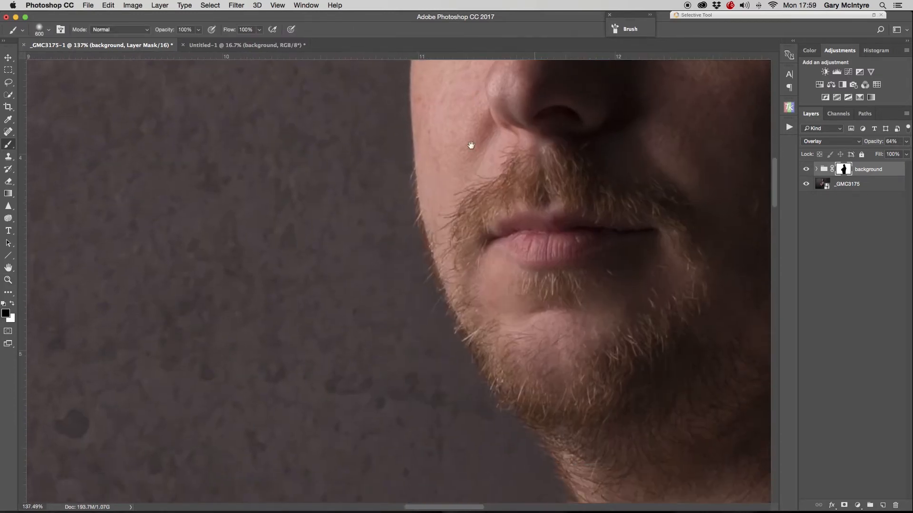
{"action": "scroll", "coordinate": [452, 184], "scroll_direction": "down", "scroll_amount": 10}
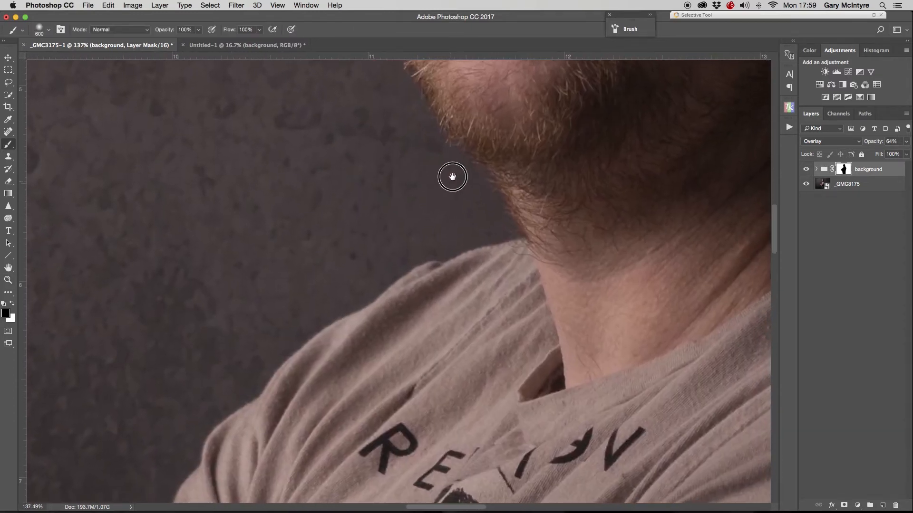
{"action": "scroll", "coordinate": [362, 292], "scroll_direction": "left", "scroll_amount": 5}
{"action": "scroll", "coordinate": [438, 291], "scroll_direction": "down", "scroll_amount": 10}
{"action": "scroll", "coordinate": [399, 254], "scroll_direction": "left", "scroll_amount": 6}
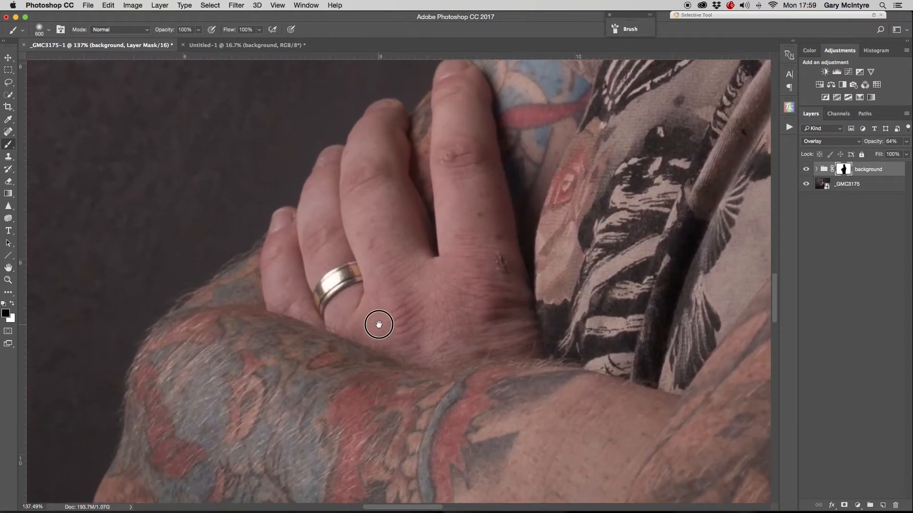
{"action": "left_click_drag", "start_coordinate": [379, 324], "coordinate": [449, 126]}
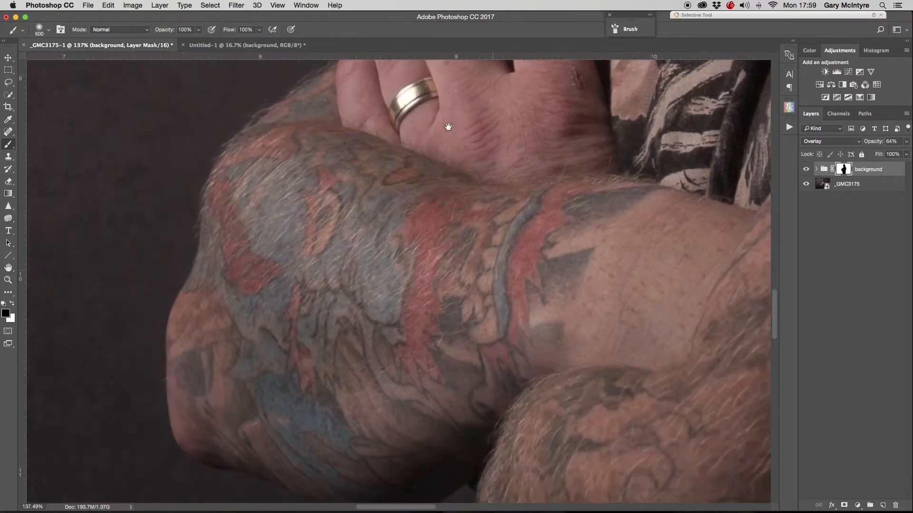
{"action": "left_click_drag", "start_coordinate": [452, 257], "coordinate": [293, 221]}
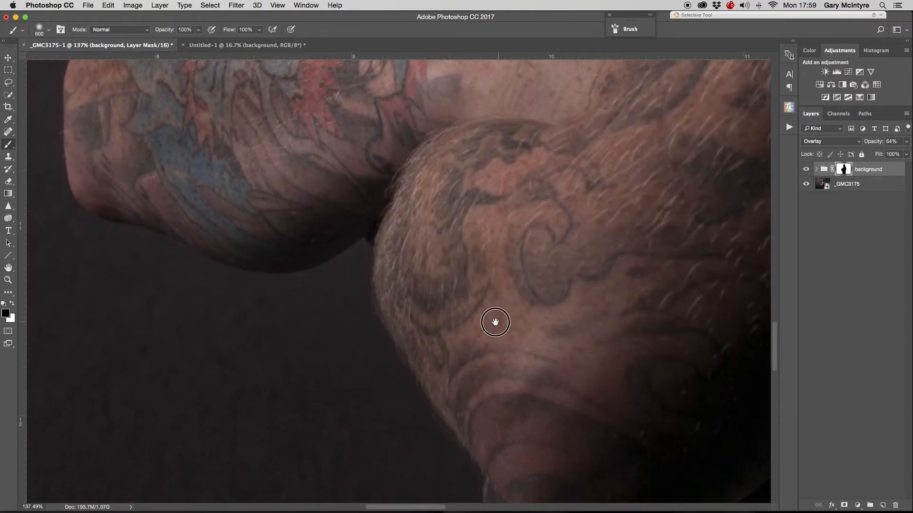
{"action": "left_click_drag", "start_coordinate": [493, 320], "coordinate": [326, 244]}
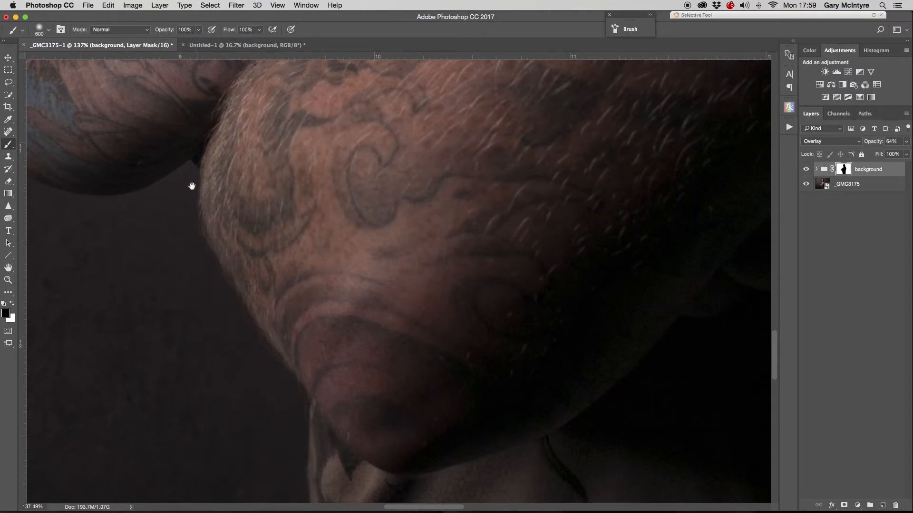
{"action": "left_click_drag", "start_coordinate": [190, 184], "coordinate": [376, 281]}
- Shrink the brush, switch the foreground to white, and paint white on the mask below the arm's edge
{"action": "key", "text": "bracketleft"}
{"action": "key", "text": "bracketleft"}
{"action": "key", "text": "bracketleft"}
{"action": "key", "text": "bracketleft"}
{"action": "key", "text": "bracketleft"}
{"action": "key", "text": "bracketleft"}
{"action": "key", "text": "bracketleft"}
{"action": "key", "text": "bracketleft"}
{"action": "key", "text": "bracketleft"}
{"action": "key", "text": "bracketleft"}
{"action": "key", "text": "bracketleft"}
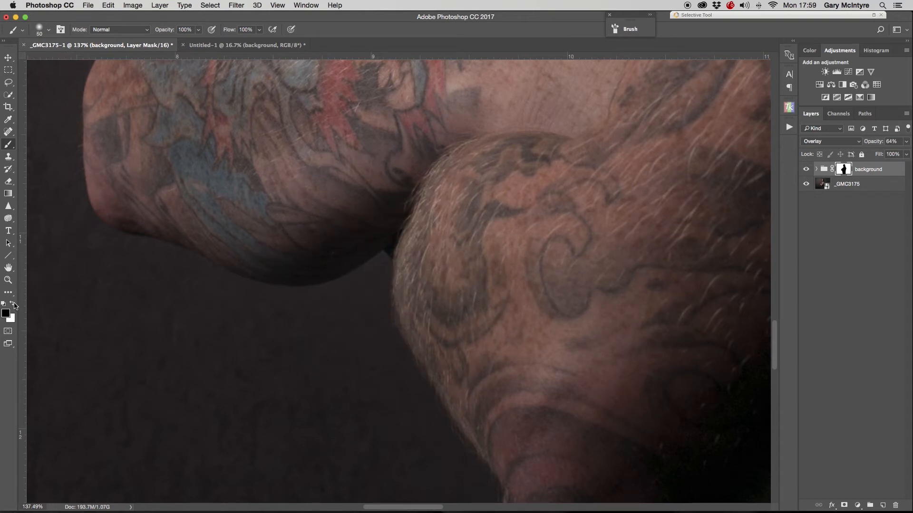
{"action": "left_click", "coordinate": [13, 305]}
{"action": "mouse_move", "coordinate": [365, 281]}
{"action": "left_mouse_down"}
{"action": "mouse_move", "coordinate": [380, 267]}
{"action": "mouse_move", "coordinate": [347, 291]}
{"action": "left_mouse_up"}
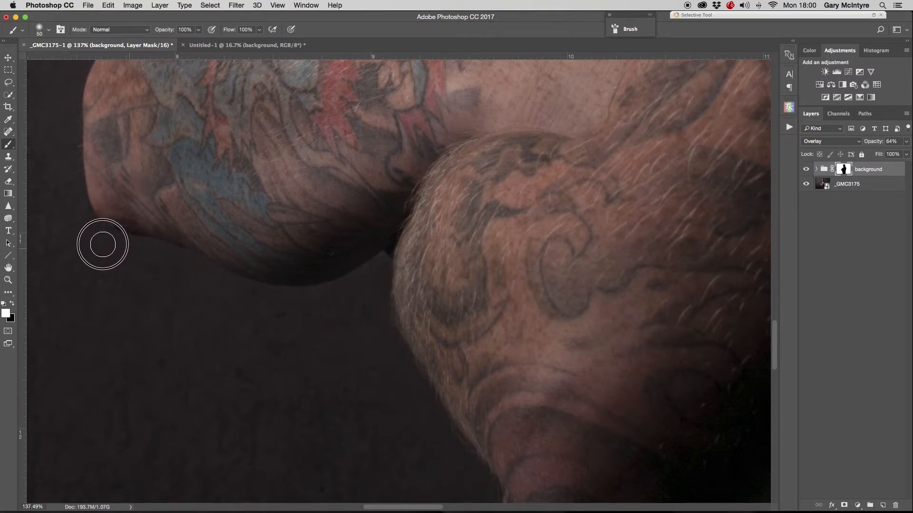
- Enlarge the brush and paint white on the mask along the chin, neck and shirt edges of the man
{"action": "left_click_drag", "start_coordinate": [380, 356], "coordinate": [240, 176]}
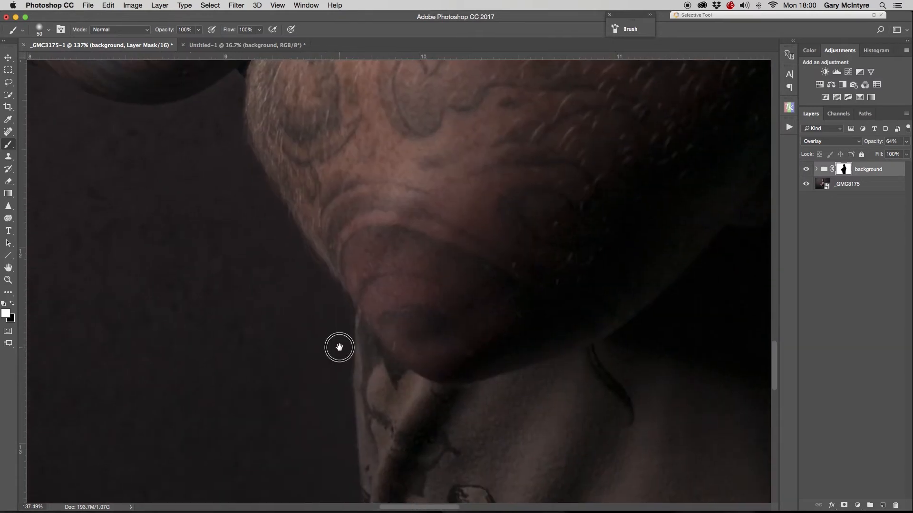
{"action": "left_click_drag", "start_coordinate": [338, 344], "coordinate": [297, 226]}
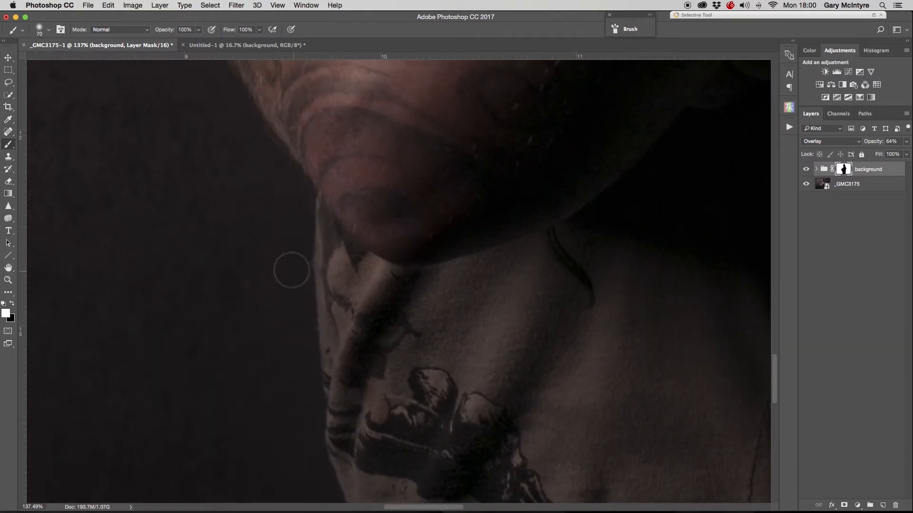
{"action": "key", "text": "bracketright"}
{"action": "key", "text": "bracketright"}
{"action": "key", "text": "bracketright"}
{"action": "mouse_move", "coordinate": [293, 215]}
{"action": "left_mouse_down"}
{"action": "mouse_move", "coordinate": [287, 261]}
{"action": "mouse_move", "coordinate": [305, 476]}
{"action": "left_mouse_up"}
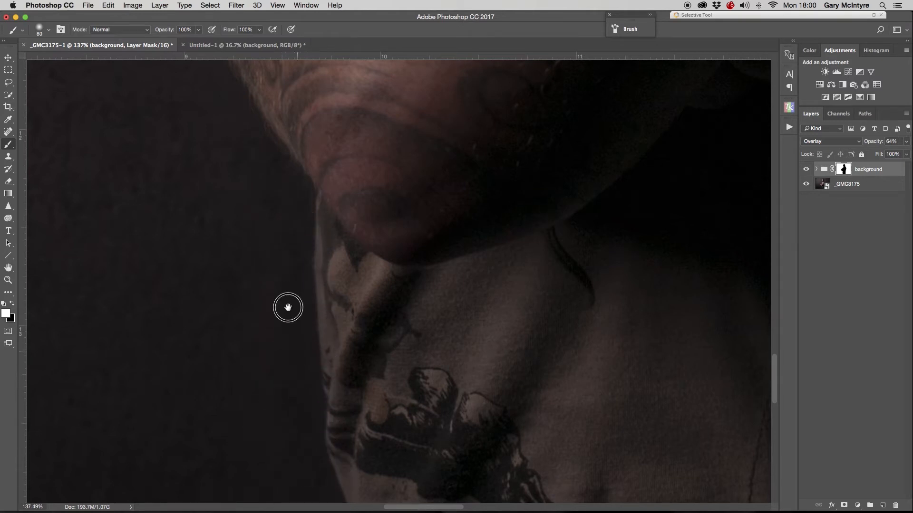
{"action": "scroll", "coordinate": [285, 305], "scroll_direction": "down", "scroll_amount": 5}
{"action": "mouse_move", "coordinate": [283, 216]}
{"action": "left_mouse_down"}
{"action": "mouse_move", "coordinate": [330, 337]}
{"action": "mouse_move", "coordinate": [335, 459]}
{"action": "left_mouse_up"}
{"action": "left_click_drag", "start_coordinate": [355, 332], "coordinate": [343, 90]}
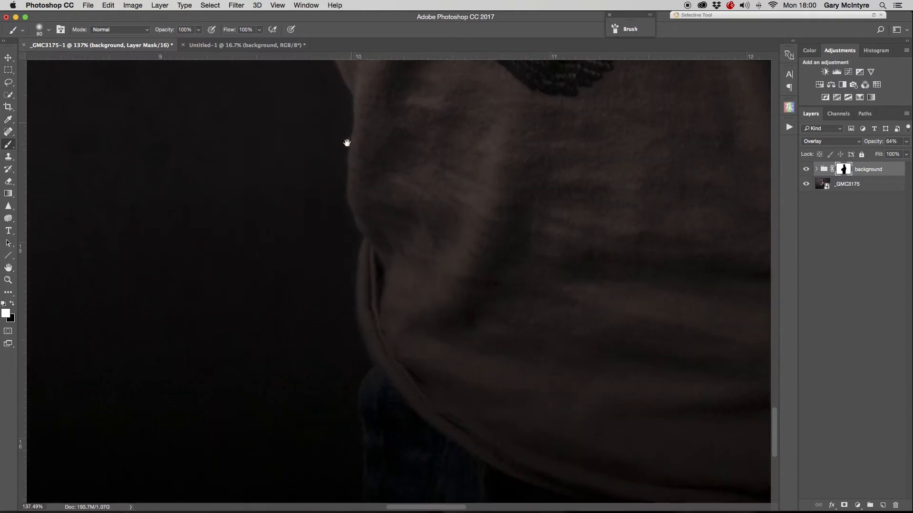
{"action": "mouse_move", "coordinate": [326, 244]}
{"action": "left_mouse_down"}
{"action": "mouse_move", "coordinate": [345, 344]}
{"action": "mouse_move", "coordinate": [327, 418]}
{"action": "left_mouse_up"}
{"action": "left_click_drag", "start_coordinate": [582, 192], "coordinate": [157, 236]}
{"action": "left_click_drag", "start_coordinate": [549, 375], "coordinate": [520, 444]}
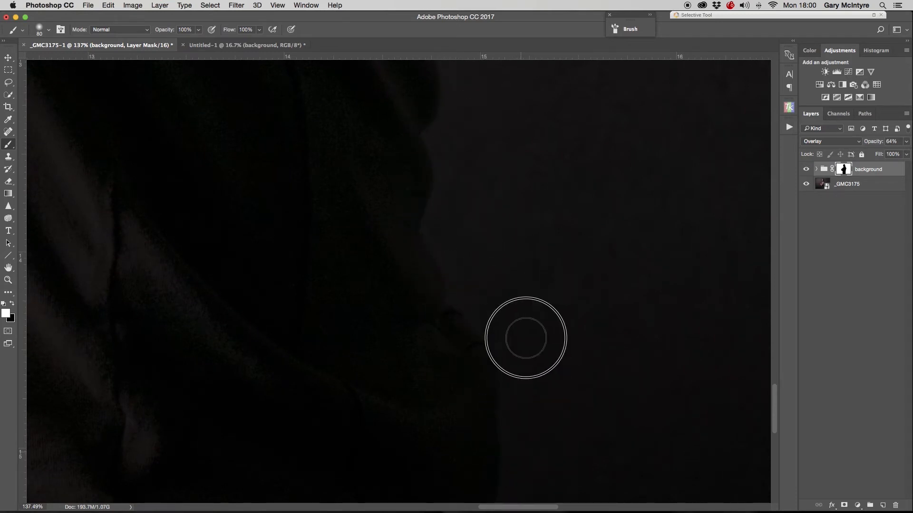
- Paint white on the mask along the man's back and shoulder outline to restore the texture there
{"action": "mouse_move", "coordinate": [495, 315]}
{"action": "left_mouse_down"}
{"action": "mouse_move", "coordinate": [490, 363]}
{"action": "mouse_move", "coordinate": [505, 422]}
{"action": "left_mouse_up"}
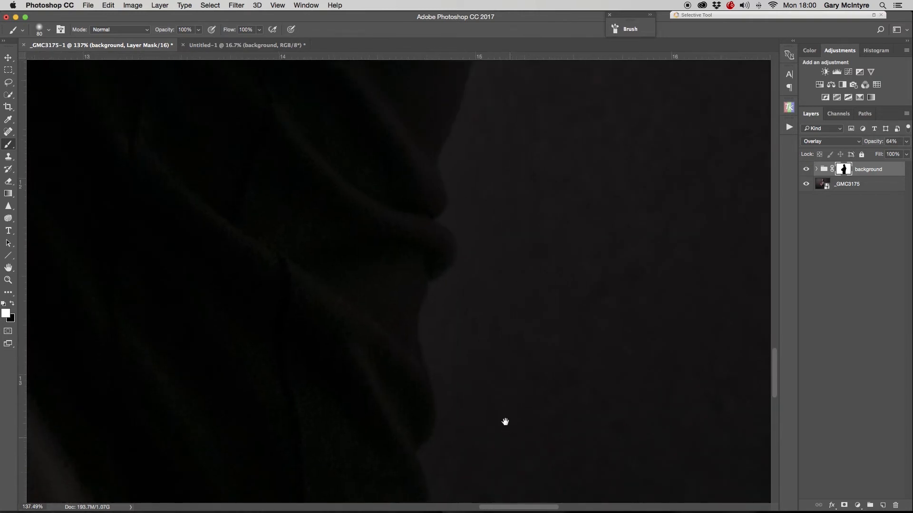
{"action": "left_click_drag", "start_coordinate": [488, 203], "coordinate": [479, 367]}
{"action": "mouse_move", "coordinate": [450, 339]}
{"action": "left_mouse_down"}
{"action": "mouse_move", "coordinate": [446, 317]}
{"action": "mouse_move", "coordinate": [526, 109]}
{"action": "left_mouse_up"}
{"action": "left_click_drag", "start_coordinate": [542, 162], "coordinate": [475, 445]}
{"action": "left_click_drag", "start_coordinate": [462, 381], "coordinate": [541, 100]}
{"action": "key", "text": "space"}
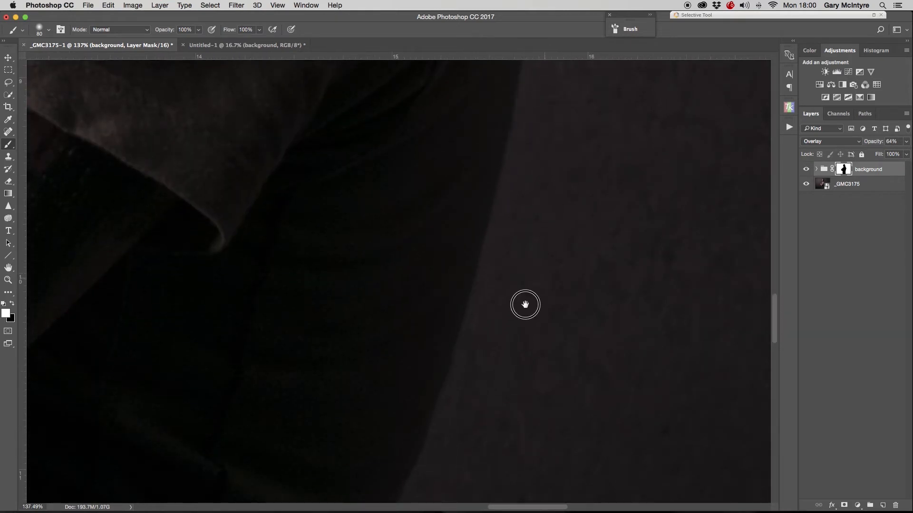
{"action": "scroll", "coordinate": [516, 380], "scroll_direction": "up", "scroll_amount": 10}
{"action": "left_click_drag", "start_coordinate": [495, 306], "coordinate": [490, 111]}
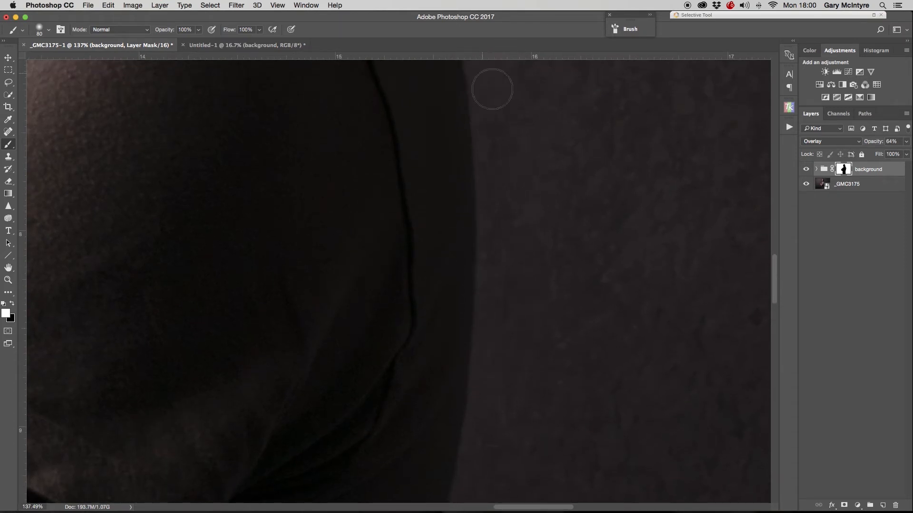
{"action": "key", "text": "space"}
{"action": "left_click_drag", "start_coordinate": [526, 171], "coordinate": [532, 441]}
{"action": "mouse_move", "coordinate": [498, 354]}
{"action": "left_mouse_down"}
{"action": "mouse_move", "coordinate": [468, 285]}
{"action": "mouse_move", "coordinate": [422, 220]}
{"action": "mouse_move", "coordinate": [295, 86]}
{"action": "left_mouse_up"}
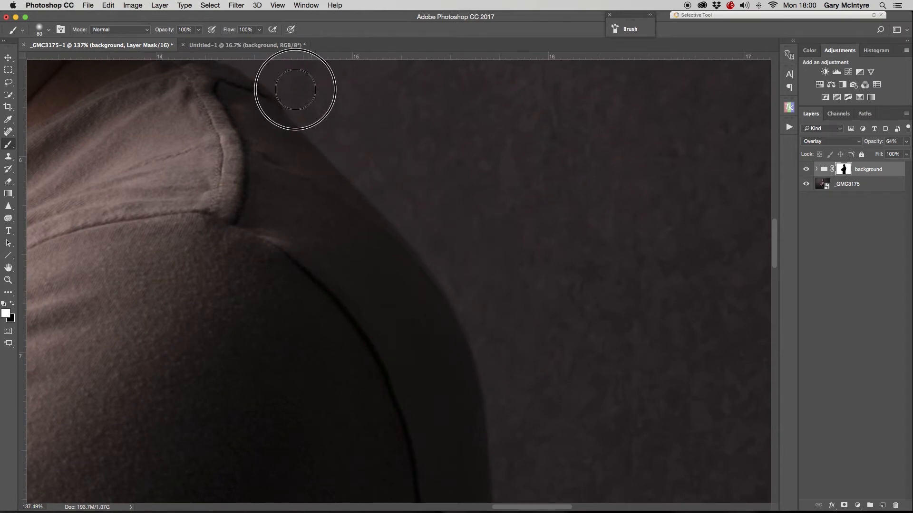
{"action": "key", "text": "space"}
{"action": "left_click_drag", "start_coordinate": [366, 136], "coordinate": [530, 365]}
{"action": "mouse_move", "coordinate": [462, 319]}
{"action": "left_mouse_down"}
{"action": "mouse_move", "coordinate": [393, 277]}
{"action": "mouse_move", "coordinate": [366, 243]}
{"action": "mouse_move", "coordinate": [362, 180]}
{"action": "mouse_move", "coordinate": [373, 144]}
{"action": "mouse_move", "coordinate": [404, 195]}
{"action": "mouse_move", "coordinate": [352, 122]}
{"action": "mouse_move", "coordinate": [350, 91]}
{"action": "mouse_move", "coordinate": [352, 181]}
{"action": "mouse_move", "coordinate": [364, 158]}
{"action": "mouse_move", "coordinate": [450, 284]}
{"action": "mouse_move", "coordinate": [465, 371]}
{"action": "left_mouse_up"}
{"action": "key", "text": "space"}
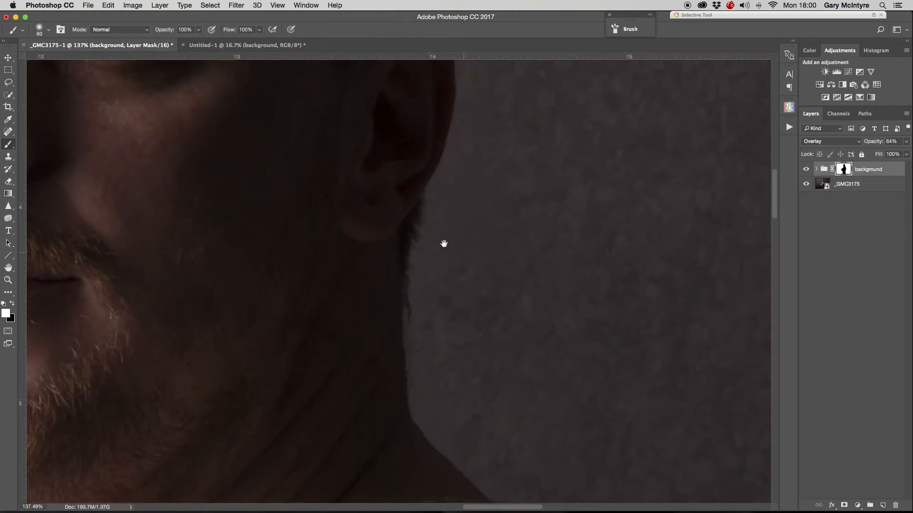
- Lower the brush opacity to 45% and paint the mask along the ear and back of the head
{"action": "left_click", "coordinate": [198, 29]}
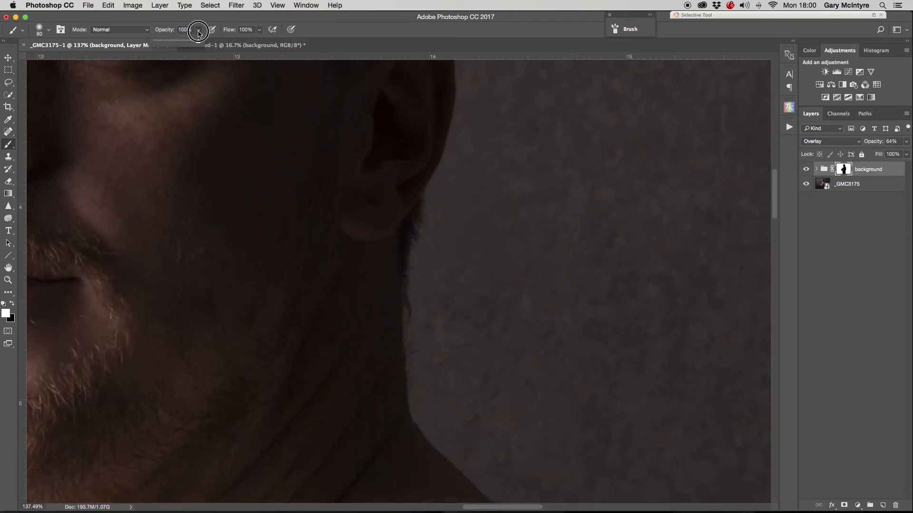
{"action": "left_click_drag", "start_coordinate": [199, 41], "coordinate": [174, 41]}
{"action": "mouse_move", "coordinate": [431, 259]}
{"action": "left_mouse_down"}
{"action": "mouse_move", "coordinate": [442, 205]}
{"action": "mouse_move", "coordinate": [470, 152]}
{"action": "mouse_move", "coordinate": [430, 269]}
{"action": "mouse_move", "coordinate": [424, 350]}
{"action": "mouse_move", "coordinate": [442, 425]}
{"action": "mouse_move", "coordinate": [430, 405]}
{"action": "mouse_move", "coordinate": [469, 452]}
{"action": "mouse_move", "coordinate": [453, 439]}
{"action": "mouse_move", "coordinate": [499, 472]}
{"action": "mouse_move", "coordinate": [434, 336]}
{"action": "mouse_move", "coordinate": [443, 222]}
{"action": "mouse_move", "coordinate": [486, 84]}
{"action": "mouse_move", "coordinate": [500, 192]}
{"action": "mouse_move", "coordinate": [493, 433]}
{"action": "left_mouse_up"}
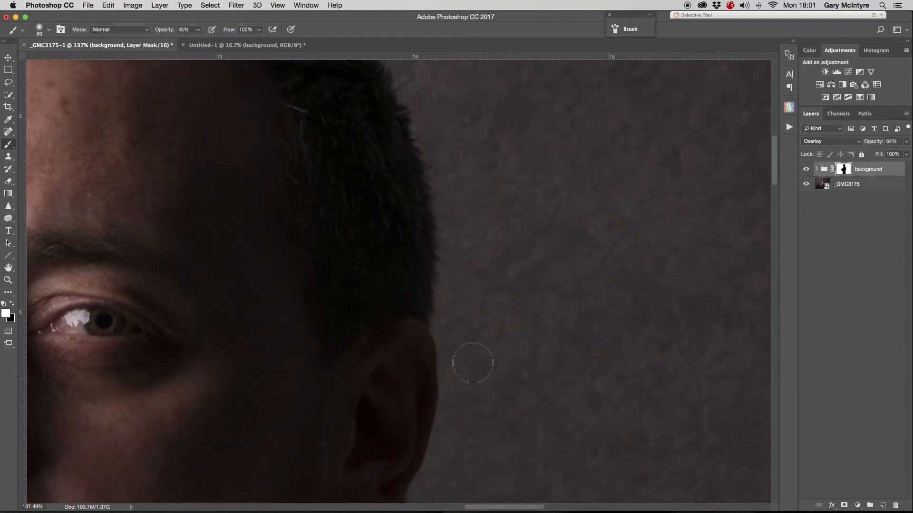
{"action": "mouse_move", "coordinate": [456, 337]}
{"action": "left_mouse_down"}
{"action": "mouse_move", "coordinate": [452, 205]}
{"action": "mouse_move", "coordinate": [416, 95]}
{"action": "left_mouse_up"}
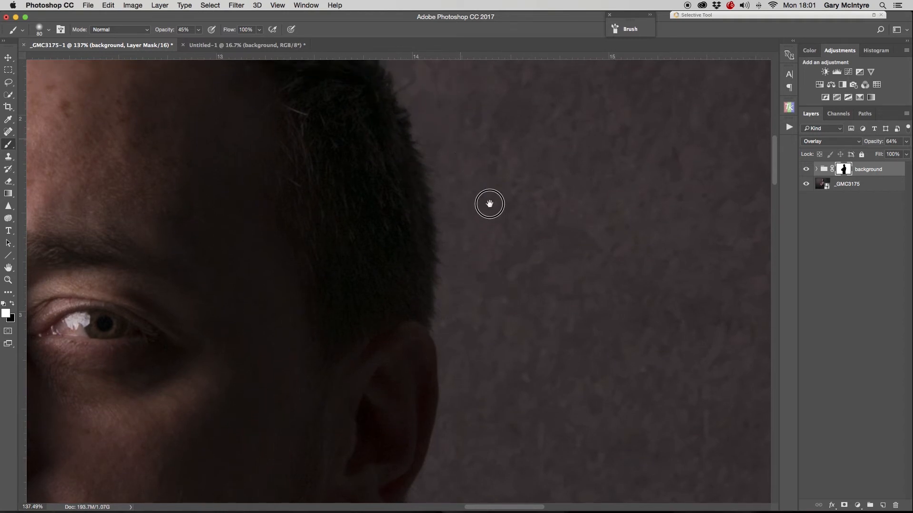
{"action": "left_click_drag", "start_coordinate": [489, 204], "coordinate": [583, 447]}
{"action": "left_click", "coordinate": [411, 275]}
{"action": "mouse_move", "coordinate": [411, 275]}
{"action": "left_mouse_down"}
{"action": "mouse_move", "coordinate": [236, 221]}
{"action": "mouse_move", "coordinate": [112, 245]}
{"action": "left_mouse_up"}
{"action": "mouse_move", "coordinate": [214, 241]}
{"action": "left_mouse_down"}
{"action": "mouse_move", "coordinate": [589, 206]}
{"action": "mouse_move", "coordinate": [637, 191]}
{"action": "left_mouse_up"}
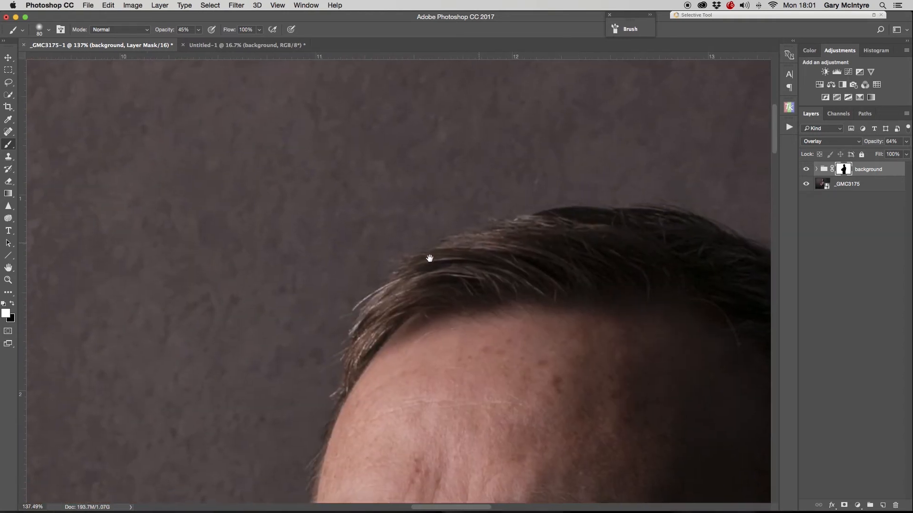
- Paint the mask at 45% along the hairline, beard, neck and shoulder edges
{"action": "left_click", "coordinate": [313, 383]}
{"action": "left_click_drag", "start_coordinate": [347, 350], "coordinate": [393, 112]}
{"action": "left_click_drag", "start_coordinate": [356, 271], "coordinate": [277, 208]}
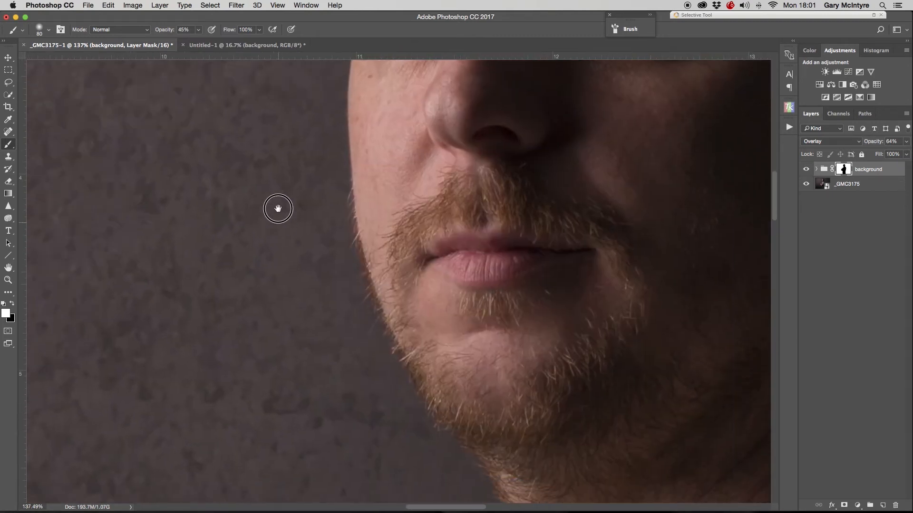
{"action": "mouse_move", "coordinate": [311, 122]}
{"action": "left_mouse_down"}
{"action": "mouse_move", "coordinate": [326, 267]}
{"action": "mouse_move", "coordinate": [366, 342]}
{"action": "mouse_move", "coordinate": [460, 473]}
{"action": "left_mouse_up"}
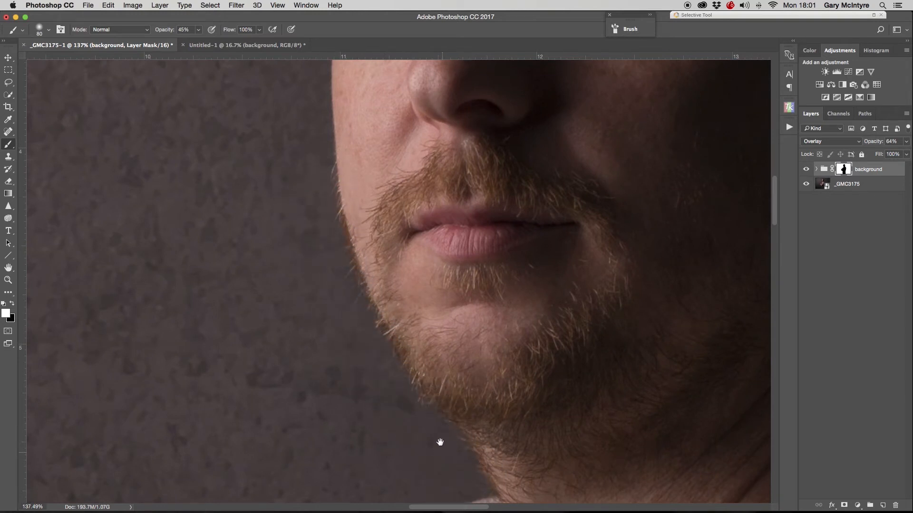
{"action": "mouse_move", "coordinate": [438, 442]}
{"action": "left_mouse_down"}
{"action": "mouse_move", "coordinate": [320, 277]}
{"action": "mouse_move", "coordinate": [301, 156]}
{"action": "left_mouse_up"}
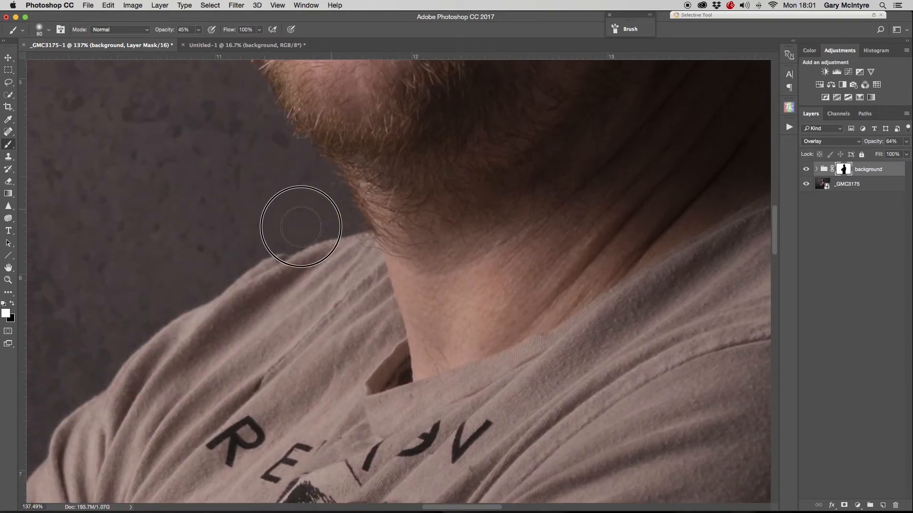
{"action": "left_click_drag", "start_coordinate": [563, 311], "coordinate": [313, 108]}
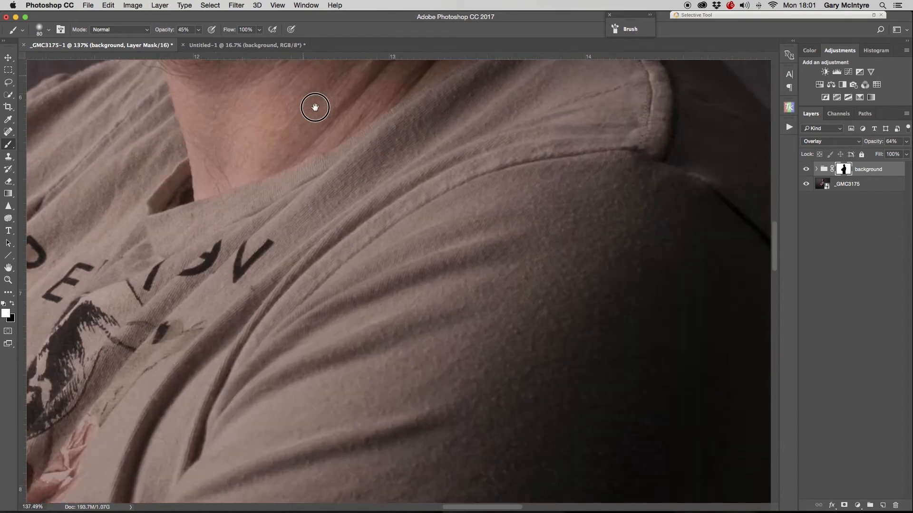
{"action": "left_click_drag", "start_coordinate": [646, 212], "coordinate": [363, 352]}
{"action": "left_click_drag", "start_coordinate": [455, 316], "coordinate": [550, 284]}
- Fit the image on screen, hide the layers beneath Layer 5, and duplicate Layer 5
{"action": "key", "text": "super+0"}
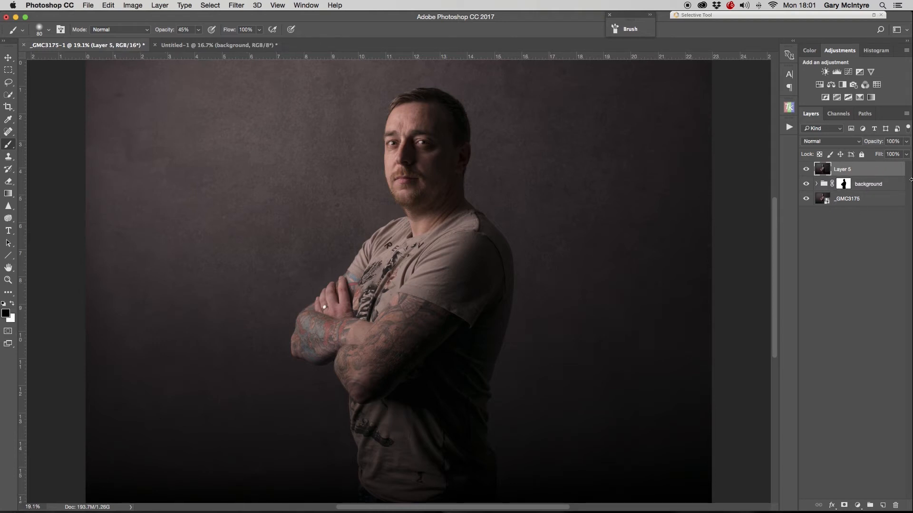
{"action": "left_click_drag", "start_coordinate": [804, 189], "coordinate": [806, 198]}
{"action": "left_click", "coordinate": [806, 185]}
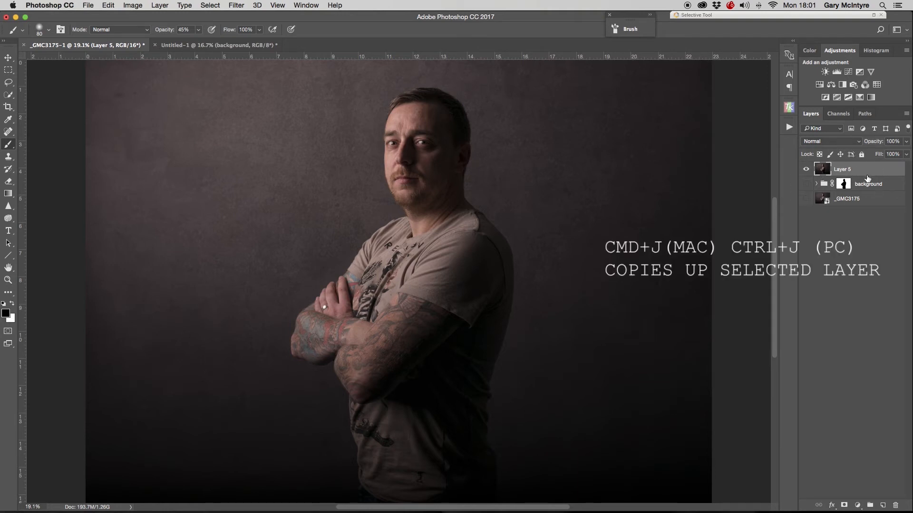
{"action": "key", "text": "super+j"}
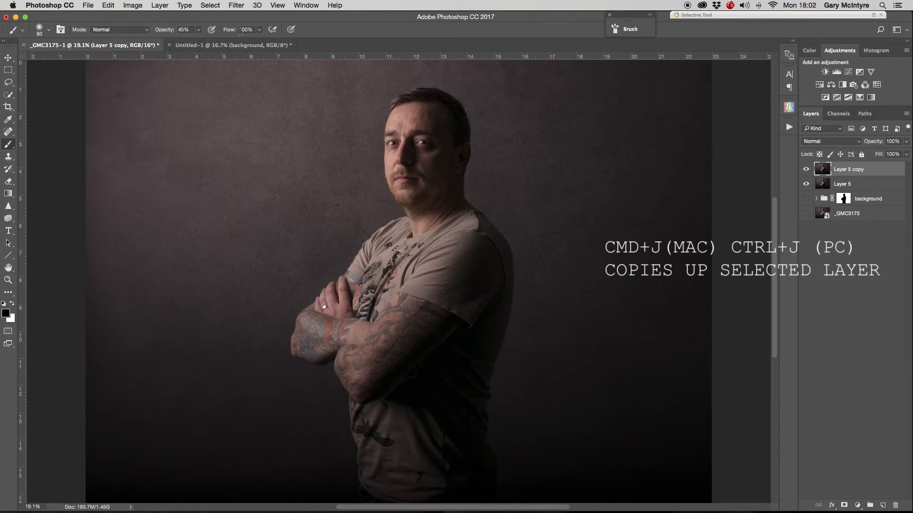
- Apply the High Pass filter to the Layer 5 copy
{"action": "left_click", "coordinate": [233, 7]}
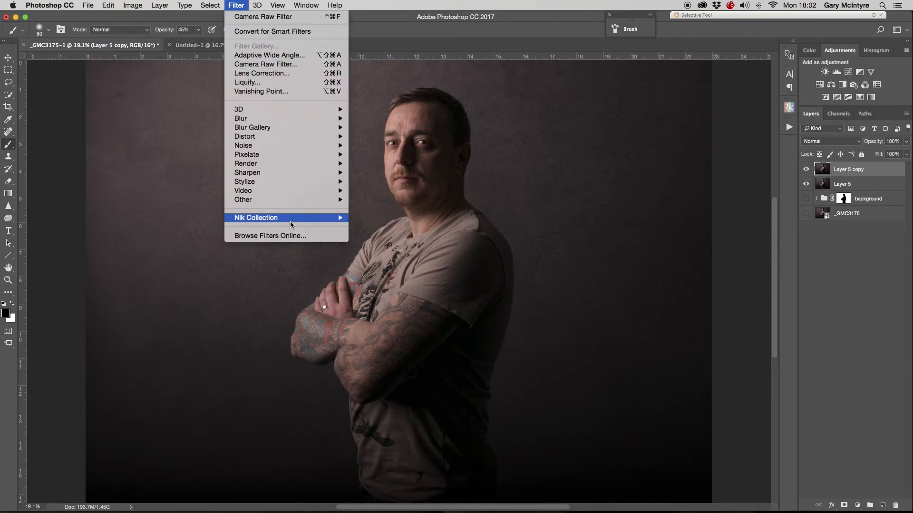
{"action": "mouse_move", "coordinate": [291, 200]}
{"action": "left_click", "coordinate": [379, 214]}
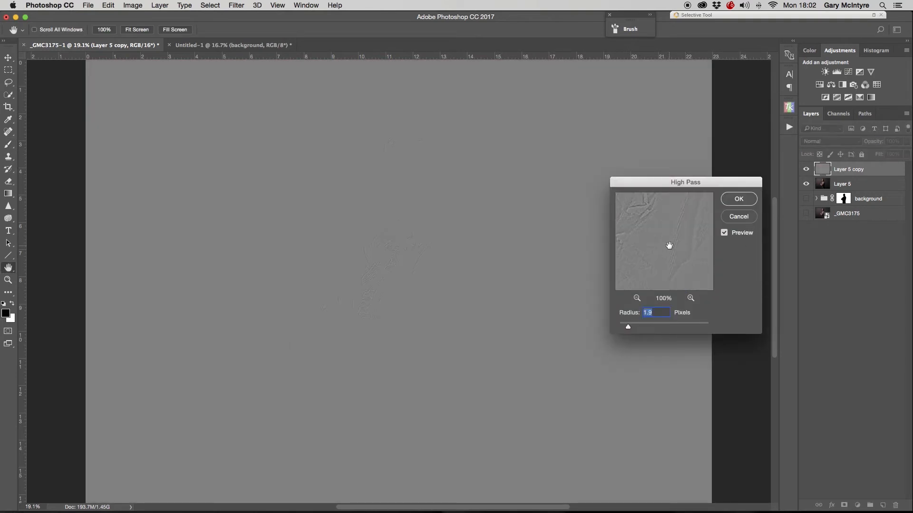
{"action": "left_click_drag", "start_coordinate": [668, 245], "coordinate": [669, 279]}
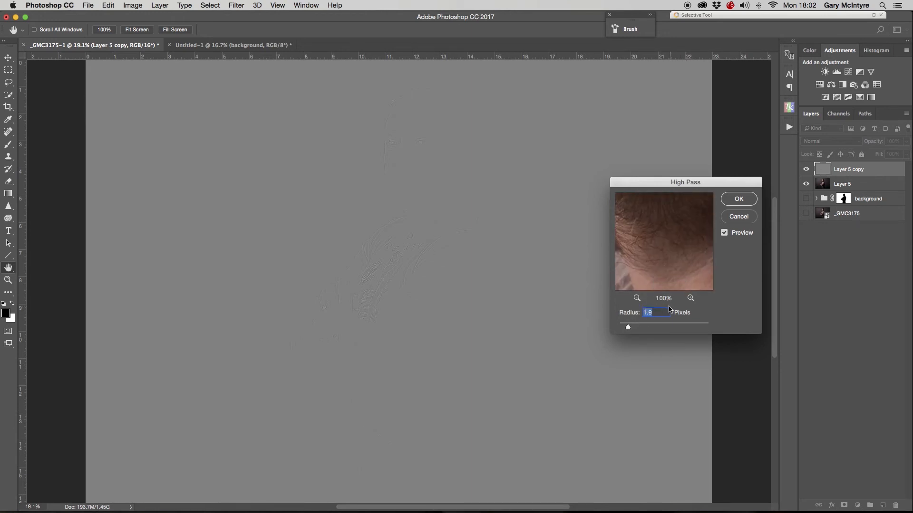
{"action": "left_click", "coordinate": [747, 202]}
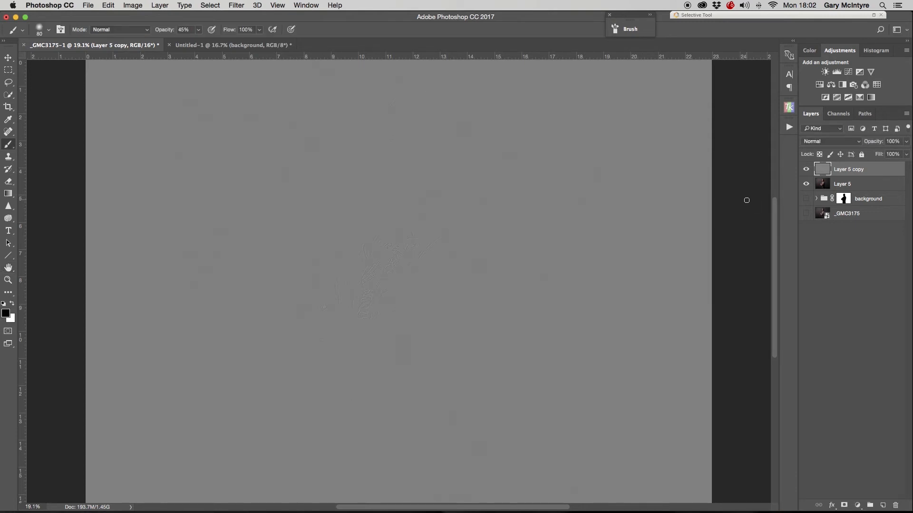
- Set the Layer 5 copy's blend mode to Overlay
{"action": "left_click", "coordinate": [858, 142]}
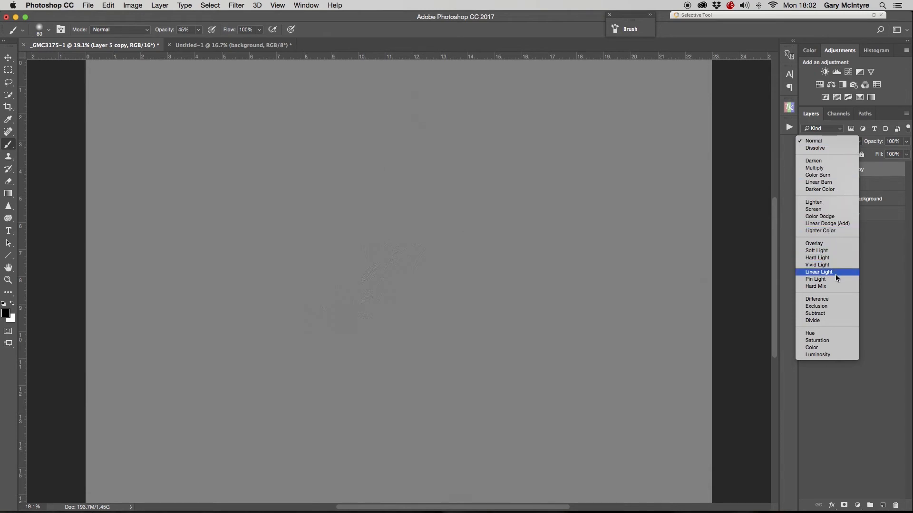
{"action": "left_click", "coordinate": [838, 245]}
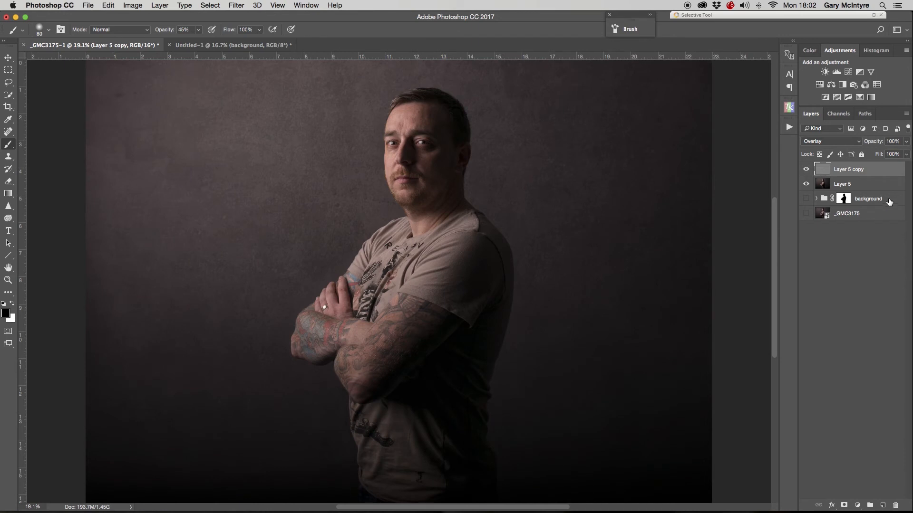
- Toggle the Layer 5 copy's visibility on and off to compare the sharpening effect
{"action": "left_click", "coordinate": [807, 171]}
{"action": "left_click", "coordinate": [806, 171]}
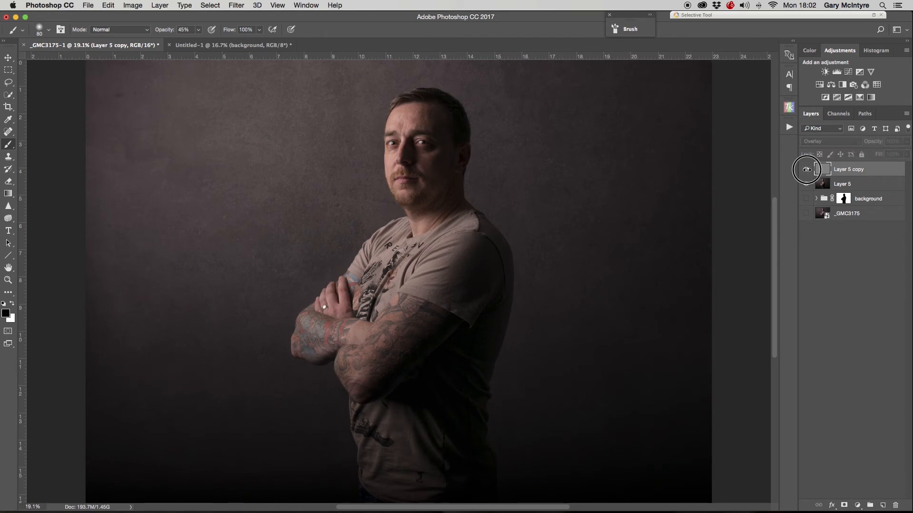
{"action": "left_click", "coordinate": [807, 172]}
{"action": "left_click", "coordinate": [807, 171]}
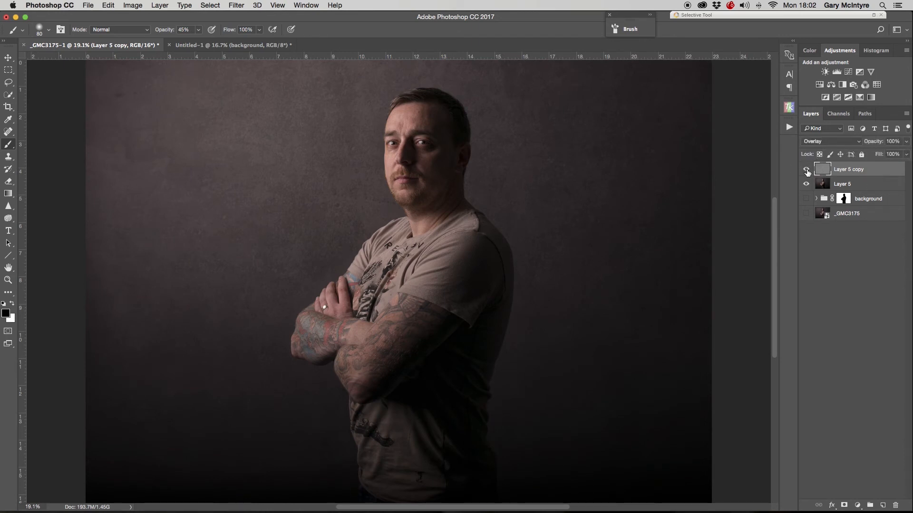
{"action": "left_click", "coordinate": [807, 172]}
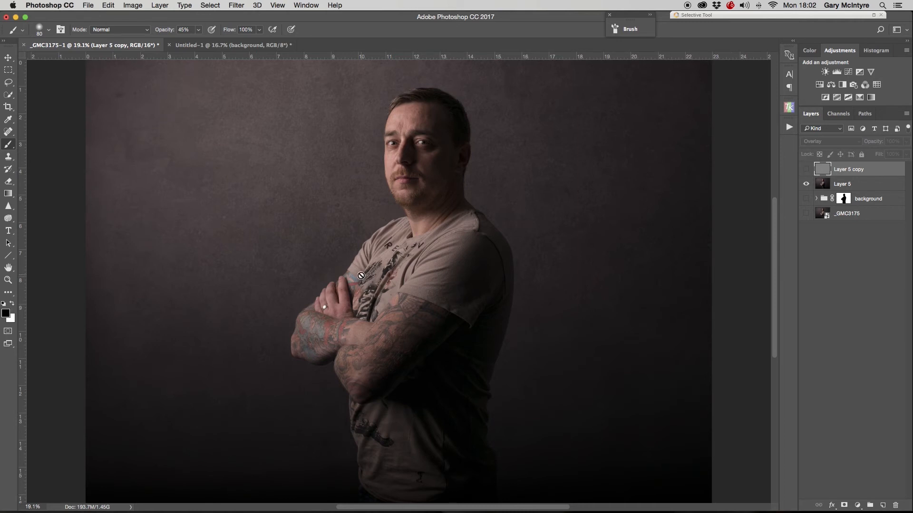
- Zoom in on the chest and toggle the Layer 5 copy again to compare the detail up close
{"action": "key", "text": "z"}
{"action": "left_click_drag", "start_coordinate": [361, 276], "coordinate": [428, 271]}
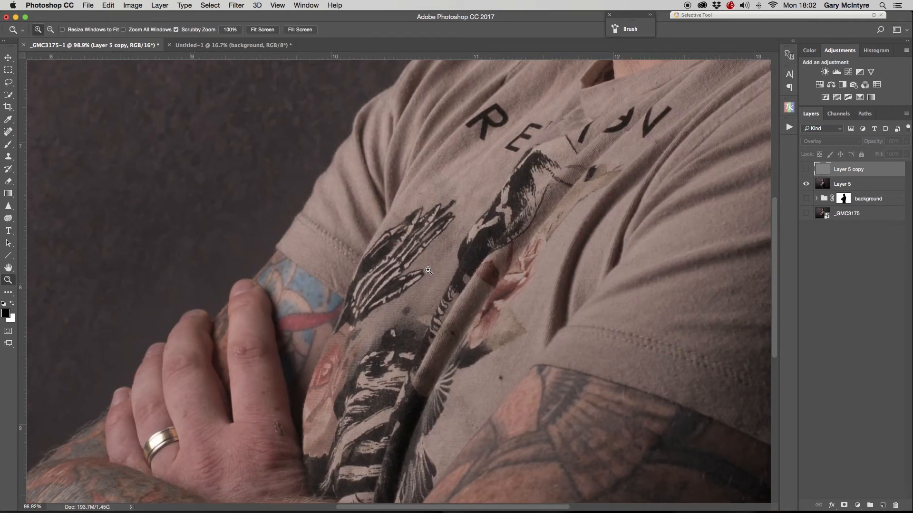
{"action": "key", "text": "b"}
{"action": "left_click", "coordinate": [804, 170]}
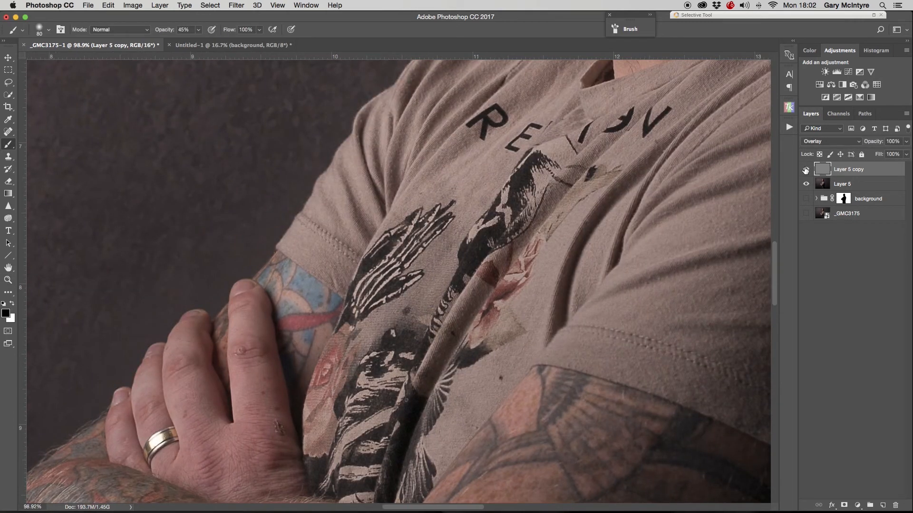
{"action": "left_click", "coordinate": [806, 170]}
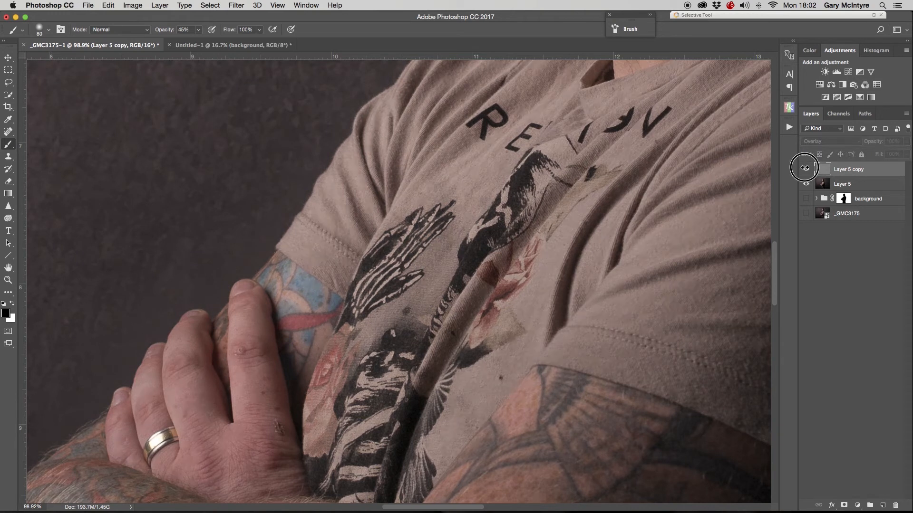
{"action": "left_click", "coordinate": [805, 170]}
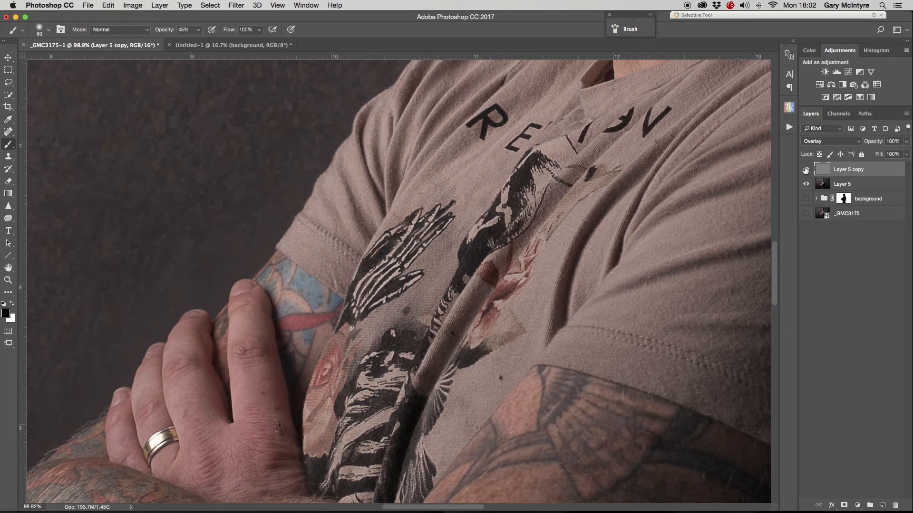
- Add a hide-all mask to the Layer 5 copy and paint the sharpening back over the eyes and face with a white brush at 90% opacity
{"action": "key", "text": "super+0"}
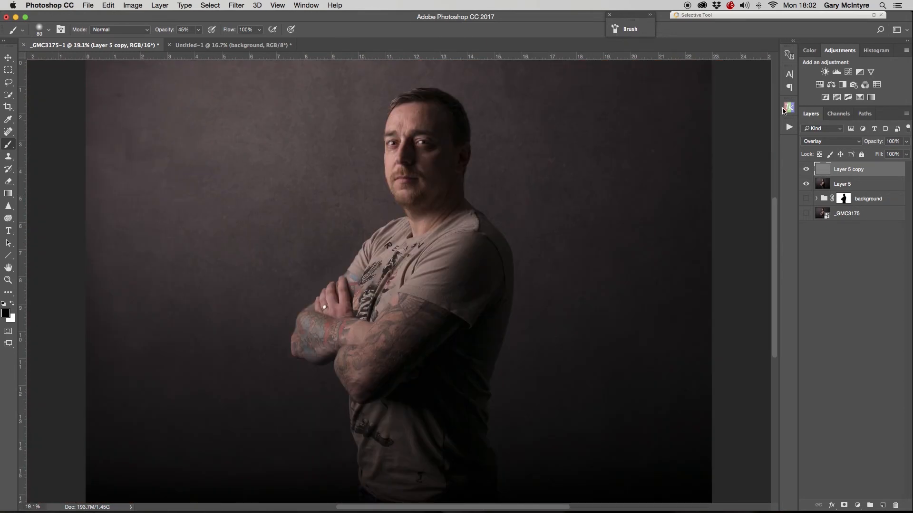
{"action": "left_click", "coordinate": [844, 506], "text": "alt"}
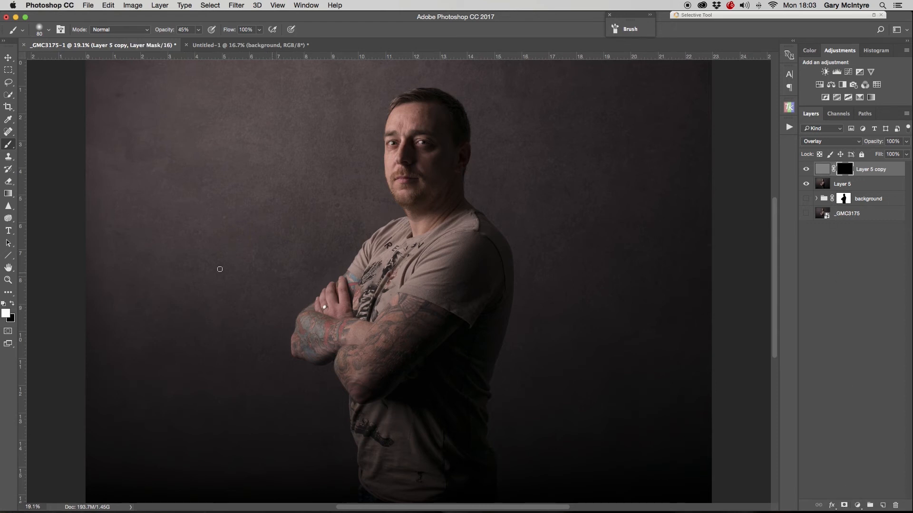
{"action": "mouse_move", "coordinate": [199, 30]}
{"action": "left_mouse_down"}
{"action": "mouse_move", "coordinate": [200, 42]}
{"action": "mouse_move", "coordinate": [218, 43]}
{"action": "left_mouse_up"}
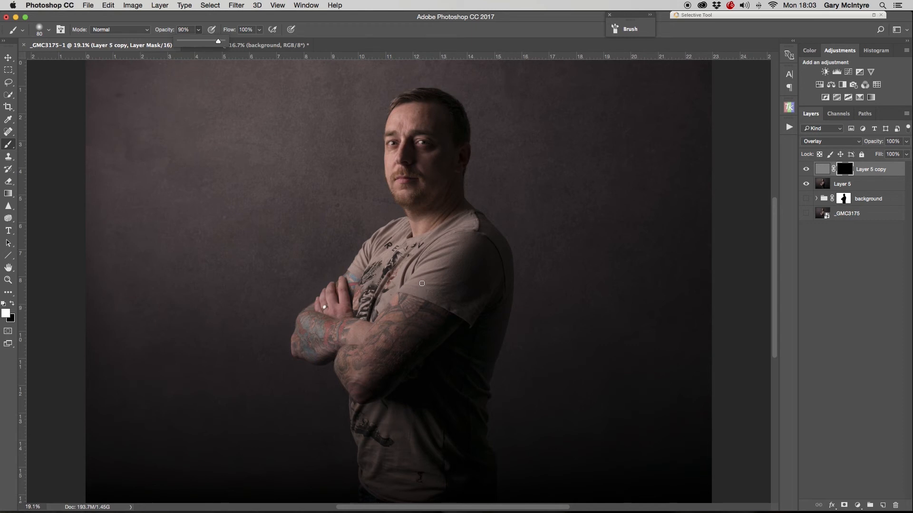
{"action": "key", "text": "z"}
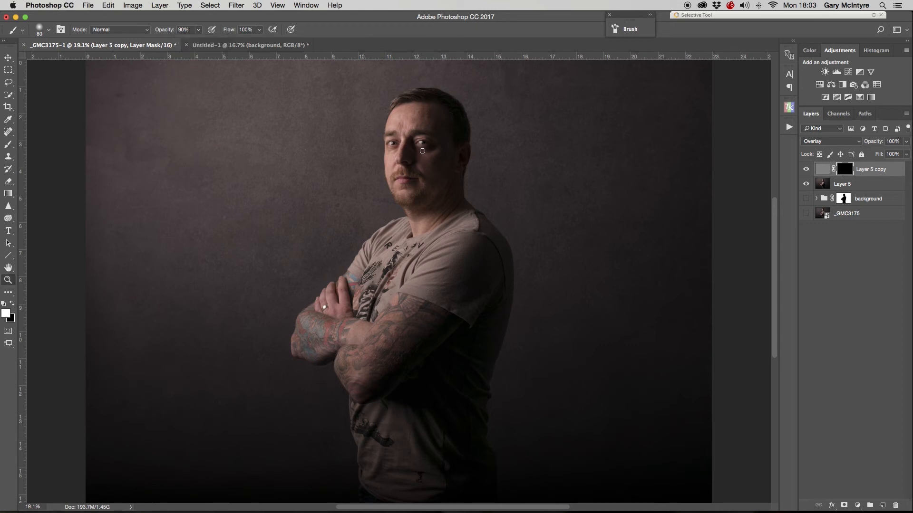
{"action": "left_click_drag", "start_coordinate": [419, 139], "coordinate": [460, 134]}
{"action": "key", "text": "b"}
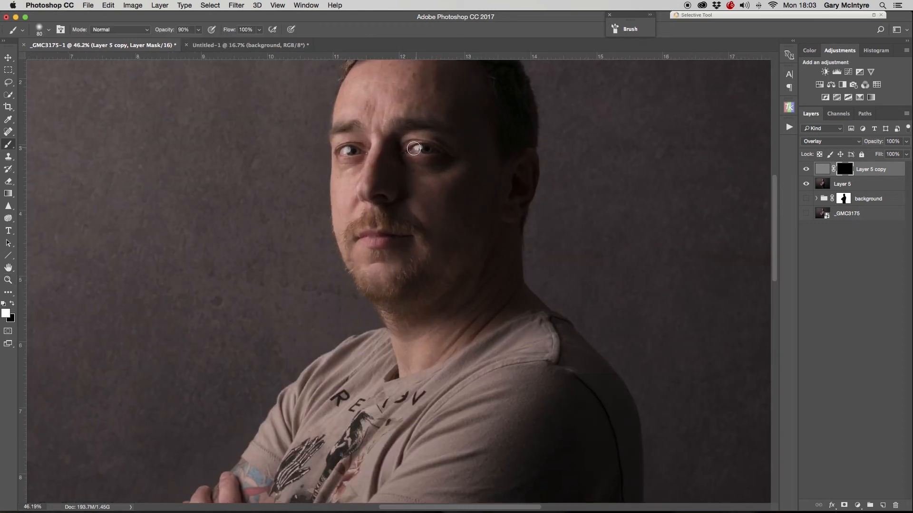
{"action": "mouse_move", "coordinate": [409, 148]}
{"action": "left_mouse_down"}
{"action": "mouse_move", "coordinate": [443, 152]}
{"action": "mouse_move", "coordinate": [424, 149]}
{"action": "left_mouse_up"}
{"action": "mouse_move", "coordinate": [361, 156]}
{"action": "left_mouse_down"}
{"action": "mouse_move", "coordinate": [339, 154]}
{"action": "mouse_move", "coordinate": [366, 152]}
{"action": "left_mouse_up"}
{"action": "mouse_move", "coordinate": [371, 246]}
{"action": "left_mouse_down"}
{"action": "mouse_move", "coordinate": [369, 216]}
{"action": "mouse_move", "coordinate": [349, 234]}
{"action": "mouse_move", "coordinate": [351, 270]}
{"action": "mouse_move", "coordinate": [381, 296]}
{"action": "mouse_move", "coordinate": [425, 264]}
{"action": "mouse_move", "coordinate": [401, 288]}
{"action": "mouse_move", "coordinate": [410, 304]}
{"action": "mouse_move", "coordinate": [429, 256]}
{"action": "mouse_move", "coordinate": [417, 231]}
{"action": "left_mouse_up"}
{"action": "left_click_drag", "start_coordinate": [438, 311], "coordinate": [528, 80]}
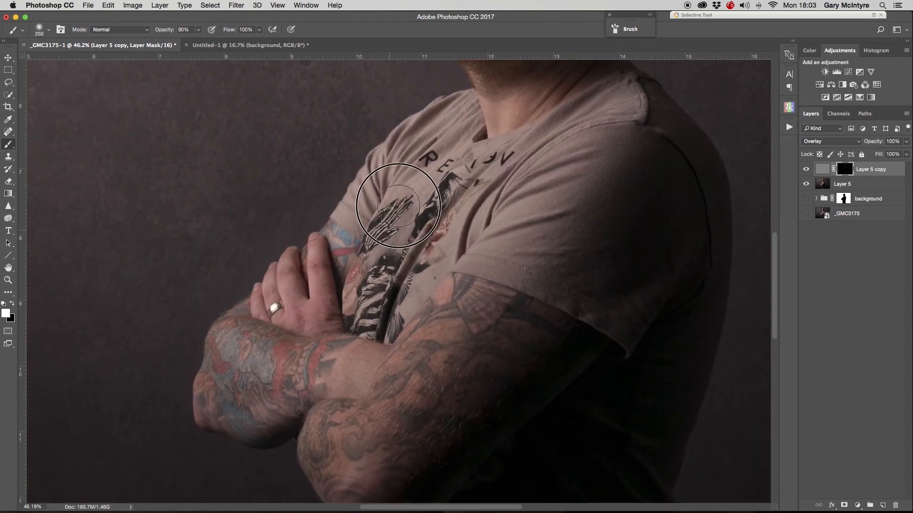
- Paint the sharpening back into the shirt, tattooed arms and hands on the Layer 5 copy mask, adjusting the brush size as needed
{"action": "key", "text": "bracketright"}
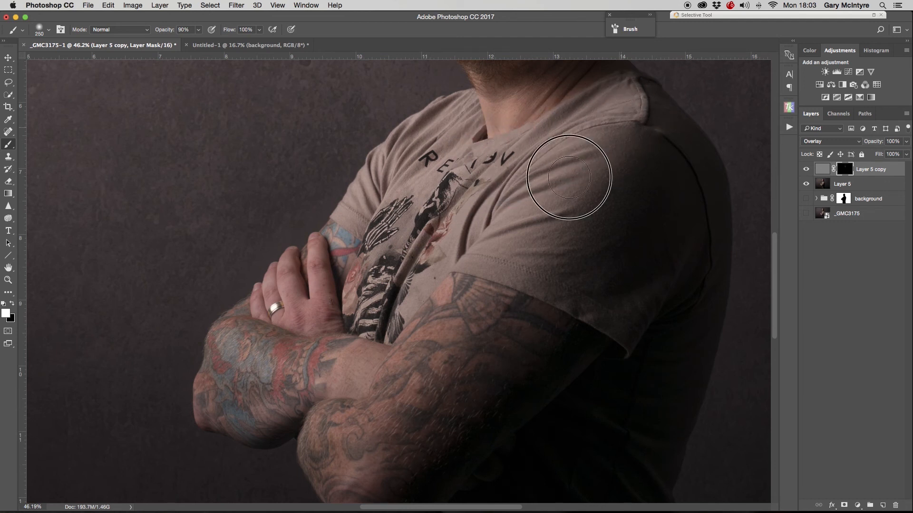
{"action": "mouse_move", "coordinate": [480, 253]}
{"action": "left_mouse_down"}
{"action": "mouse_move", "coordinate": [550, 265]}
{"action": "mouse_move", "coordinate": [570, 316]}
{"action": "left_mouse_up"}
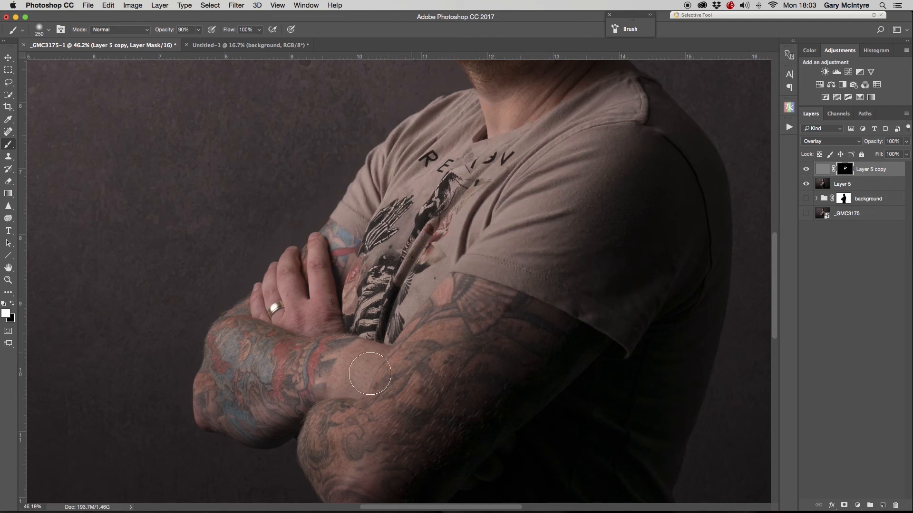
{"action": "mouse_move", "coordinate": [445, 315]}
{"action": "left_mouse_down"}
{"action": "mouse_move", "coordinate": [500, 140]}
{"action": "mouse_move", "coordinate": [465, 300]}
{"action": "mouse_move", "coordinate": [428, 348]}
{"action": "mouse_move", "coordinate": [394, 333]}
{"action": "mouse_move", "coordinate": [381, 270]}
{"action": "mouse_move", "coordinate": [395, 315]}
{"action": "left_mouse_up"}
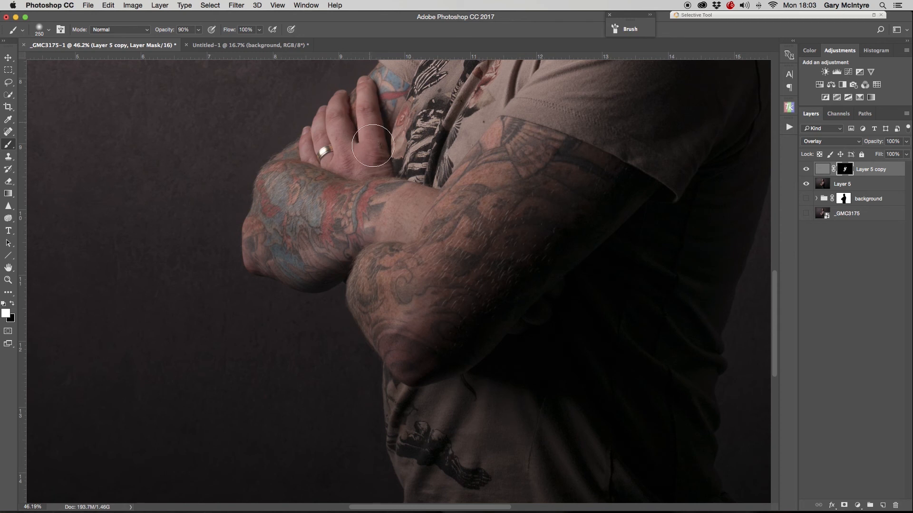
{"action": "mouse_move", "coordinate": [295, 188]}
{"action": "left_mouse_down"}
{"action": "mouse_move", "coordinate": [296, 260]}
{"action": "mouse_move", "coordinate": [314, 263]}
{"action": "mouse_move", "coordinate": [340, 199]}
{"action": "mouse_move", "coordinate": [381, 204]}
{"action": "mouse_move", "coordinate": [380, 213]}
{"action": "mouse_move", "coordinate": [285, 179]}
{"action": "left_mouse_up"}
{"action": "key", "text": "bracketleft"}
{"action": "key", "text": "bracketleft"}
{"action": "key", "text": "bracketleft"}
{"action": "left_click_drag", "start_coordinate": [322, 153], "coordinate": [329, 150]}
{"action": "scroll", "coordinate": [496, 310], "scroll_direction": "down", "scroll_amount": 5}
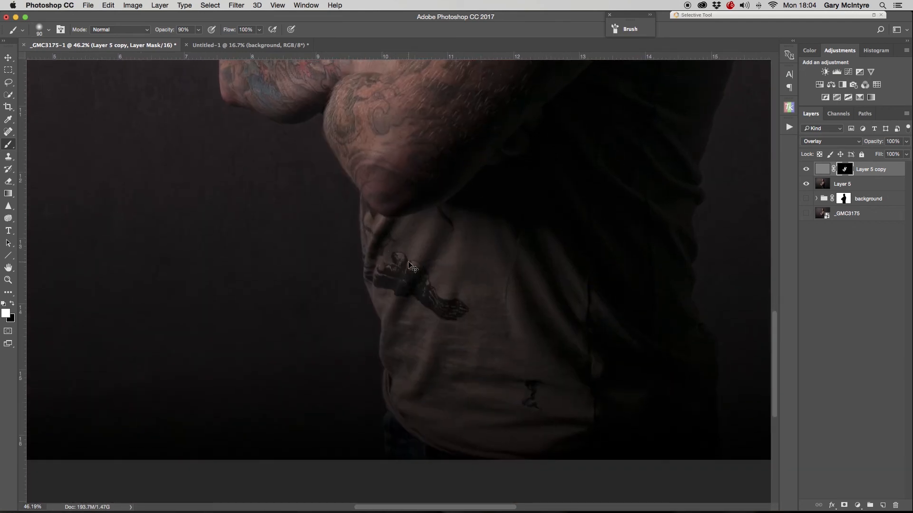
{"action": "key", "text": "super+0"}
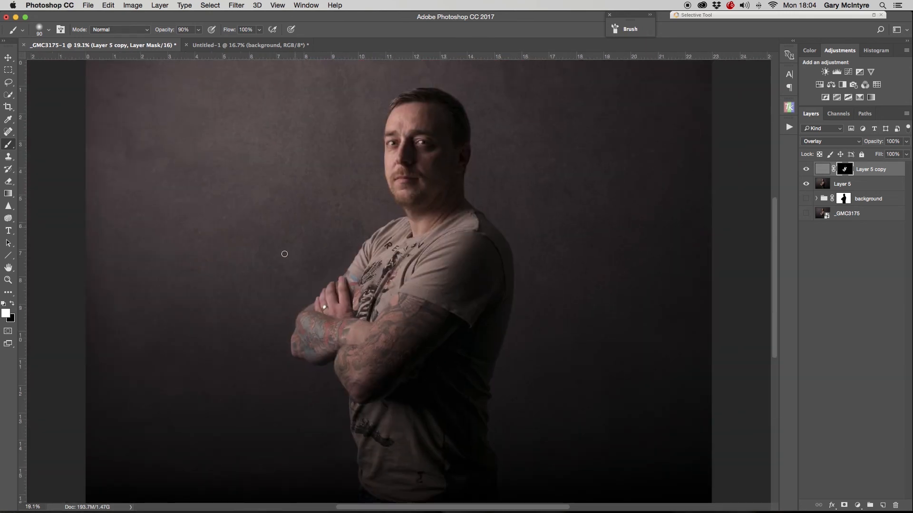
- Create a stamped merged layer of all visible layers at the top of the stack
{"action": "left_click", "coordinate": [879, 170]}
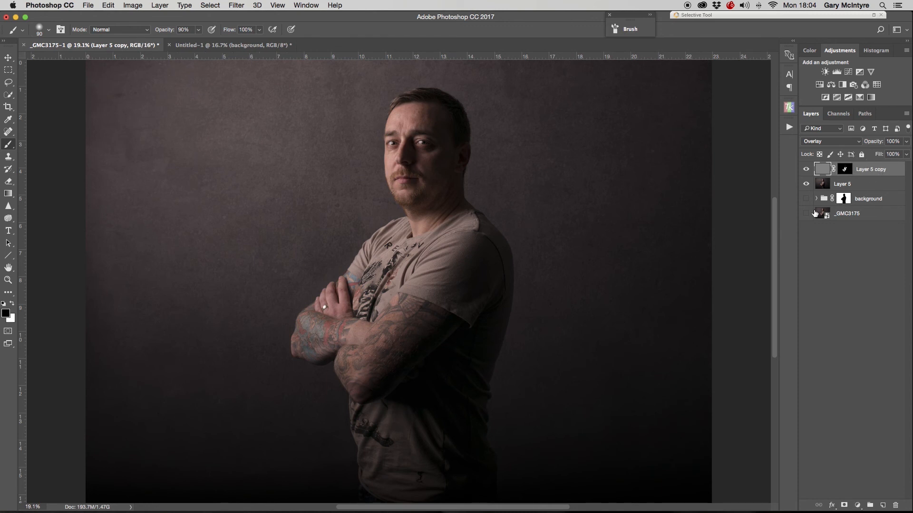
{"action": "key", "text": "super+alt+shift+e"}
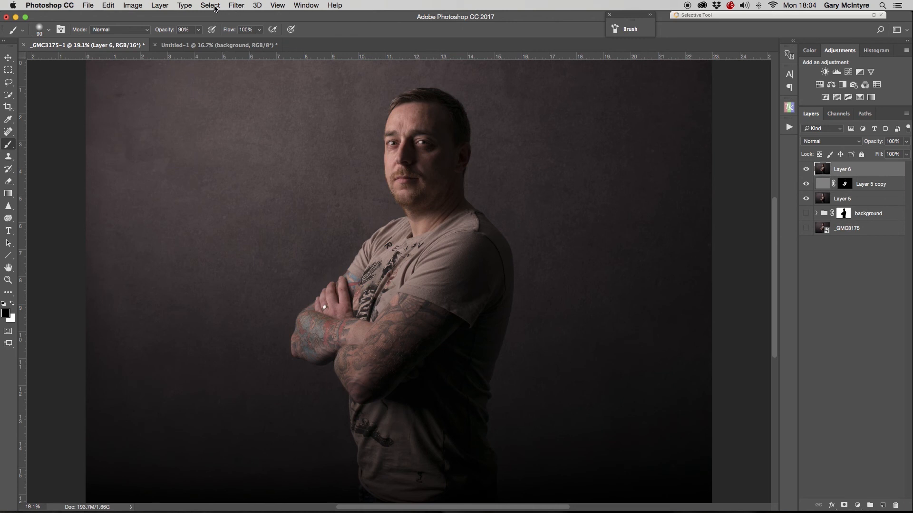
- Apply a Camera Raw Filter to the stamped layer with a post-crop vignette amount of -22
{"action": "left_click", "coordinate": [235, 7]}
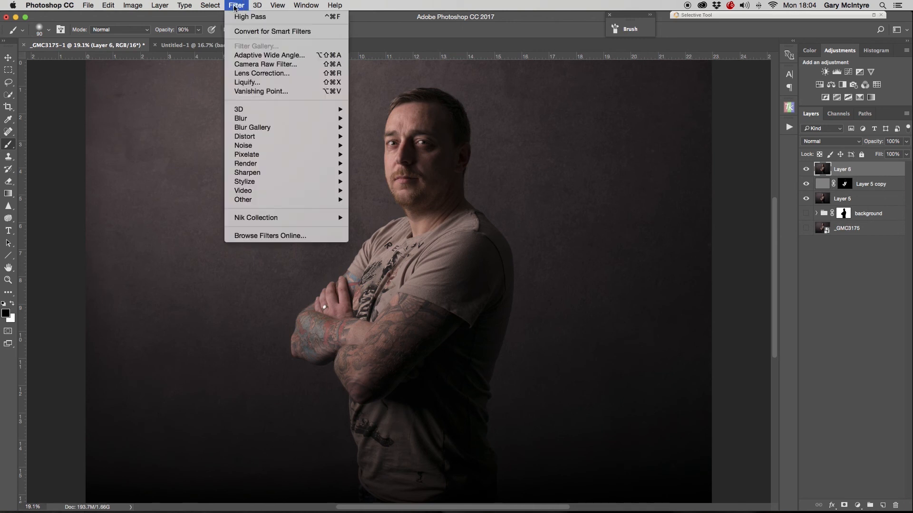
{"action": "left_click", "coordinate": [261, 66]}
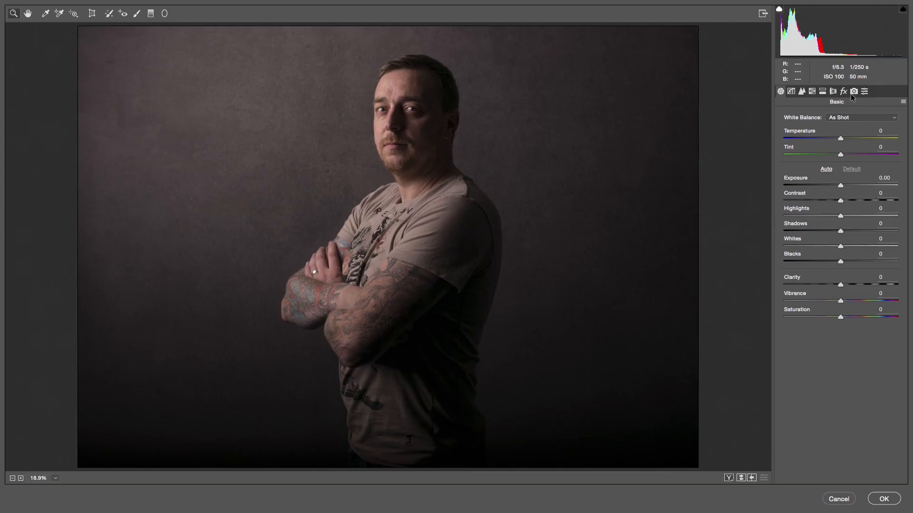
{"action": "left_click", "coordinate": [844, 91]}
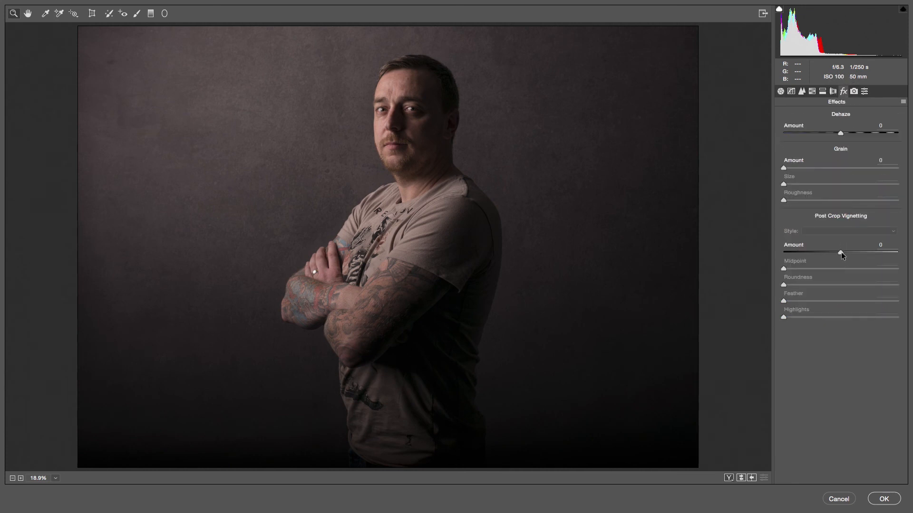
{"action": "left_click_drag", "start_coordinate": [840, 252], "coordinate": [828, 253]}
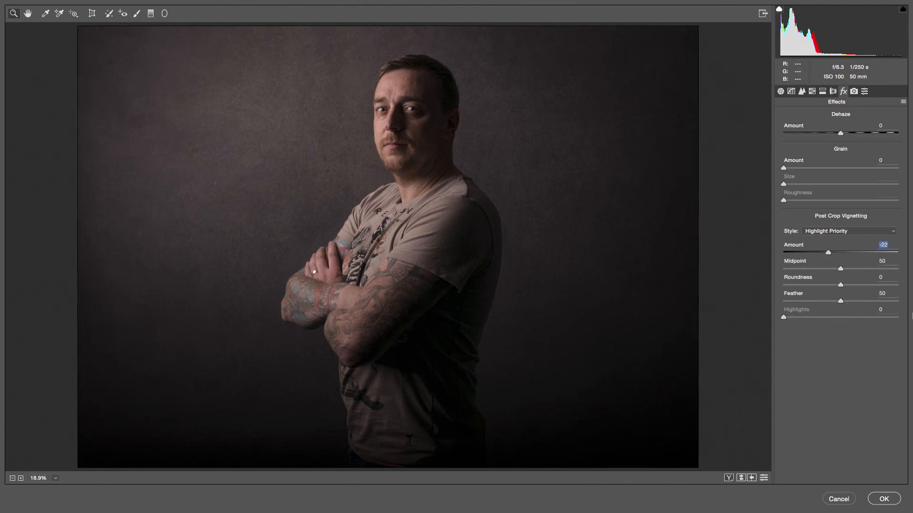
{"action": "left_click", "coordinate": [883, 498]}
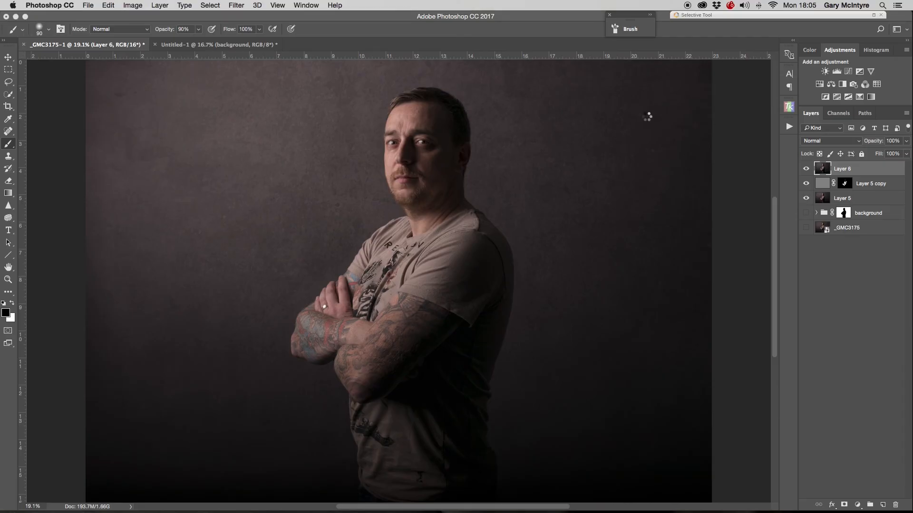